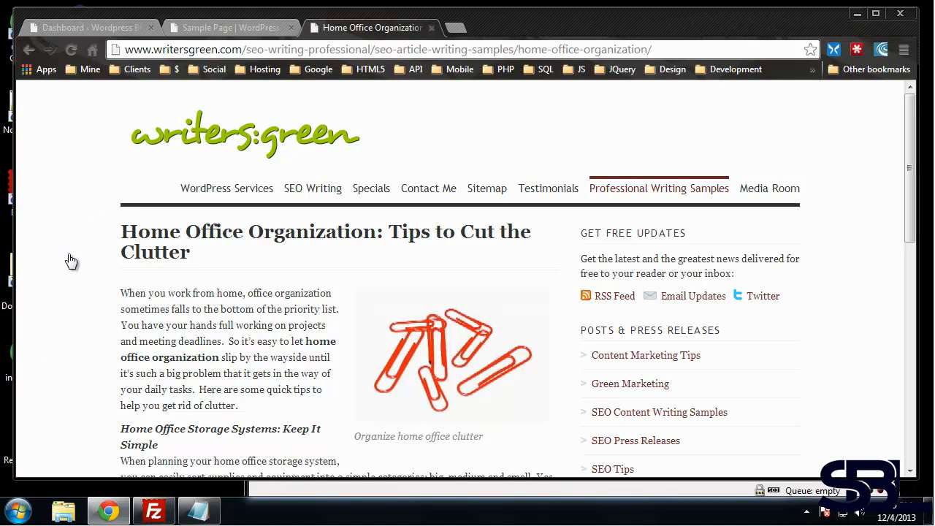
Read through the sample article on home office organization, from its heading to the word count at the end
scroll(45, 240, down, 3)
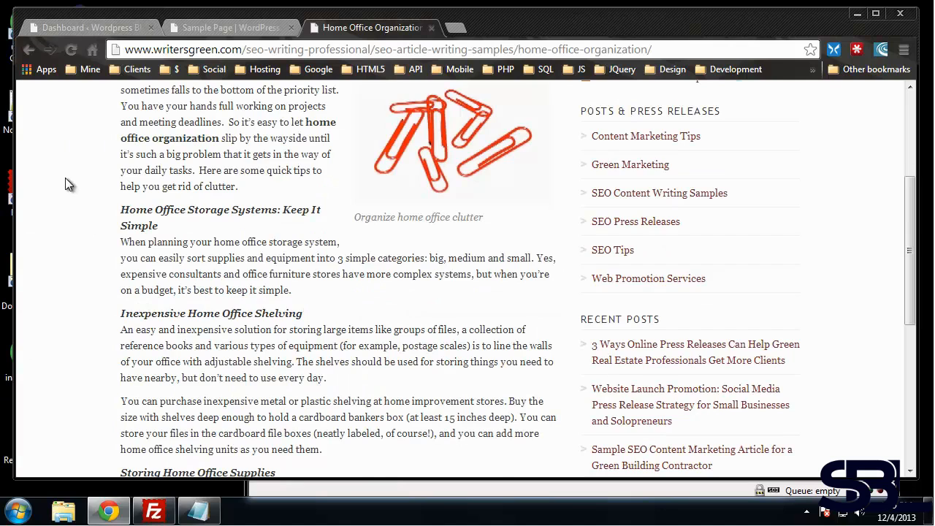
scroll(65, 183, up, 1)
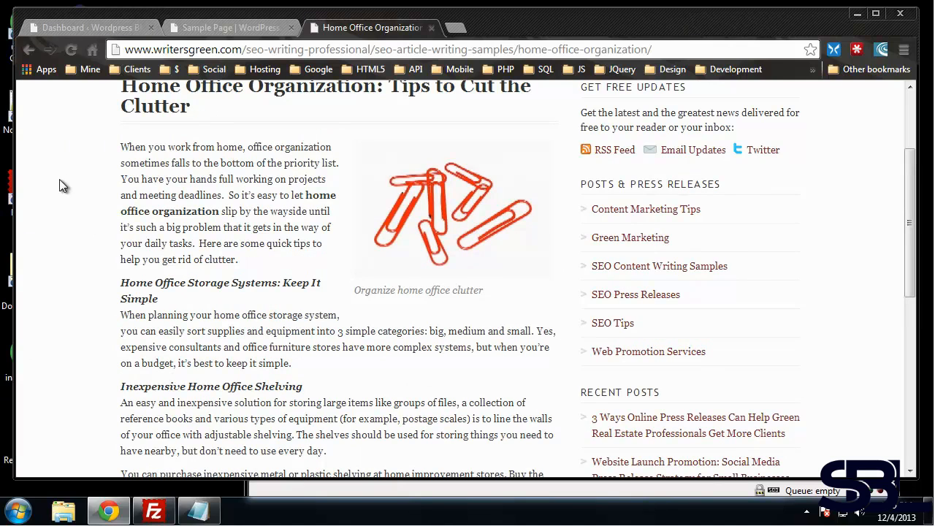
scroll(65, 184, up, 2)
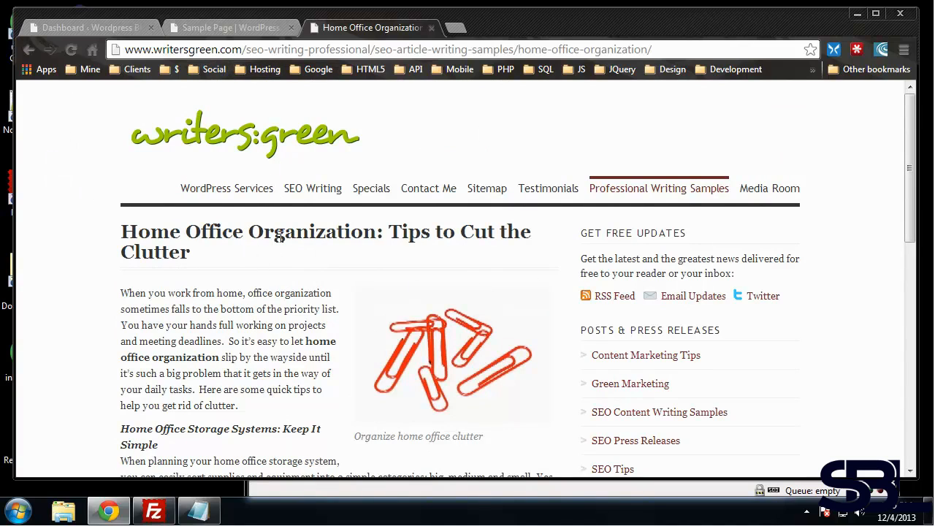
scroll(409, 241, down, 2)
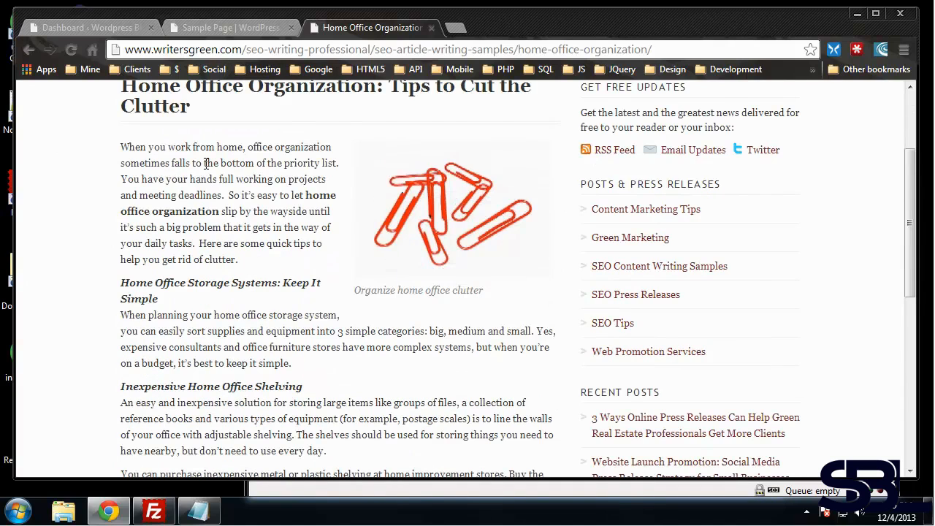
scroll(206, 164, up, 1)
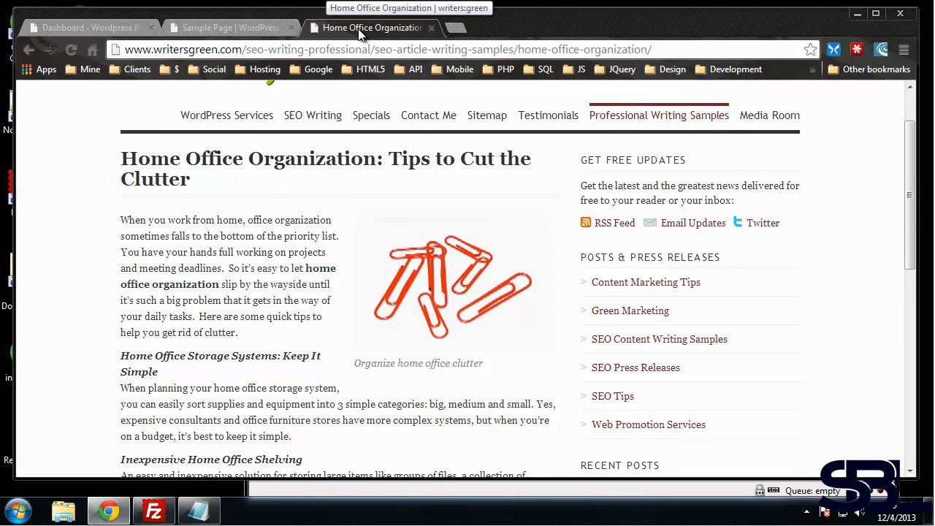
scroll(198, 256, down, 5)
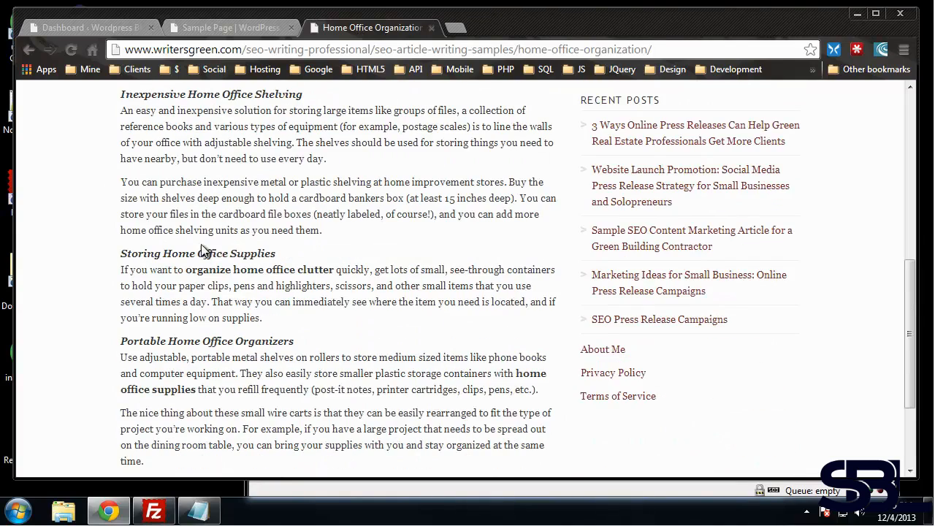
scroll(74, 307, down, 2)
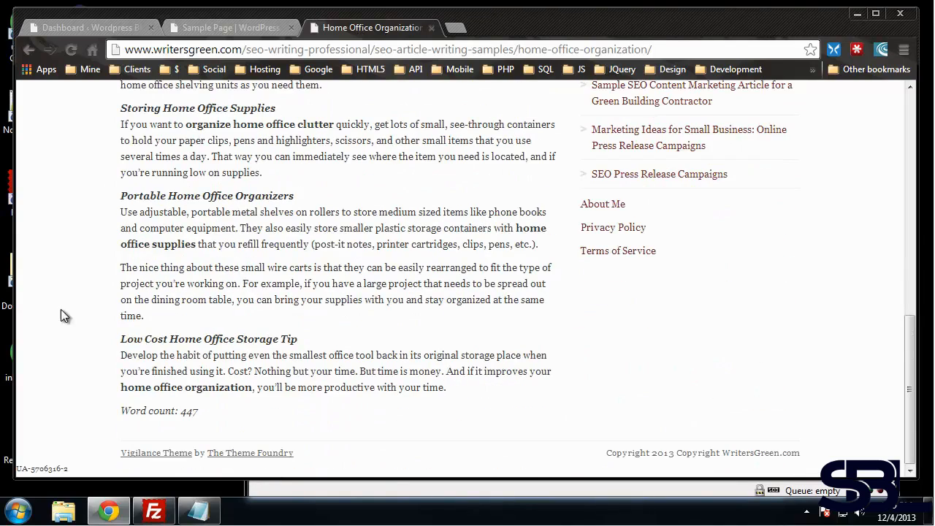
scroll(361, 230, up, 2)
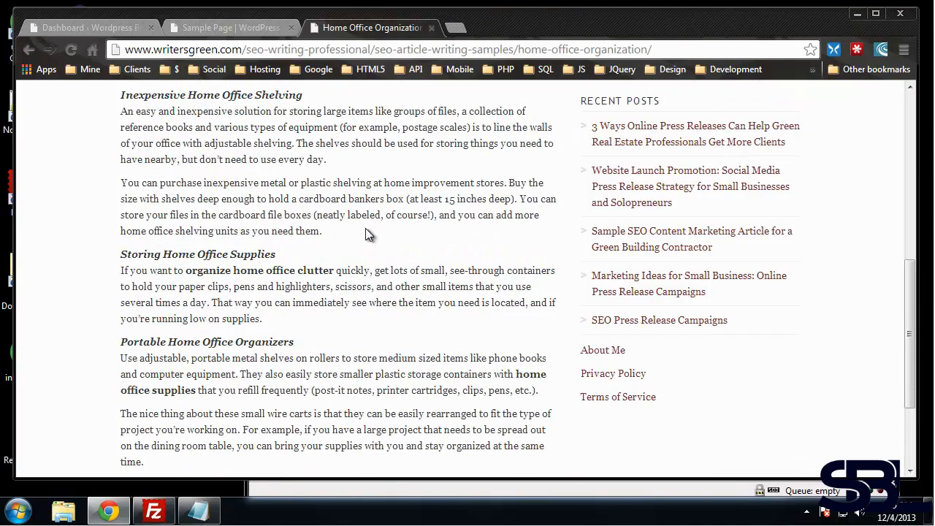
scroll(357, 232, down, 2)
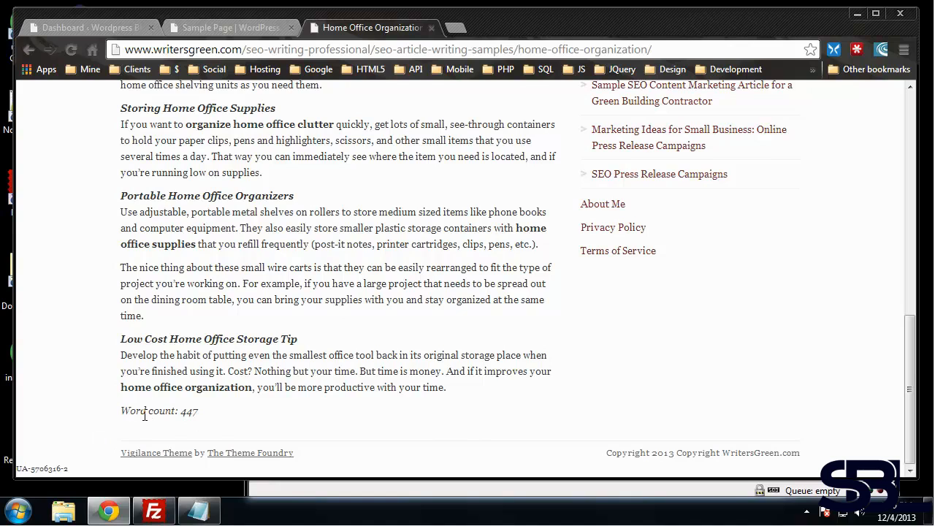
scroll(87, 361, up, 4)
scroll(87, 361, down, 4)
scroll(198, 391, up, 5)
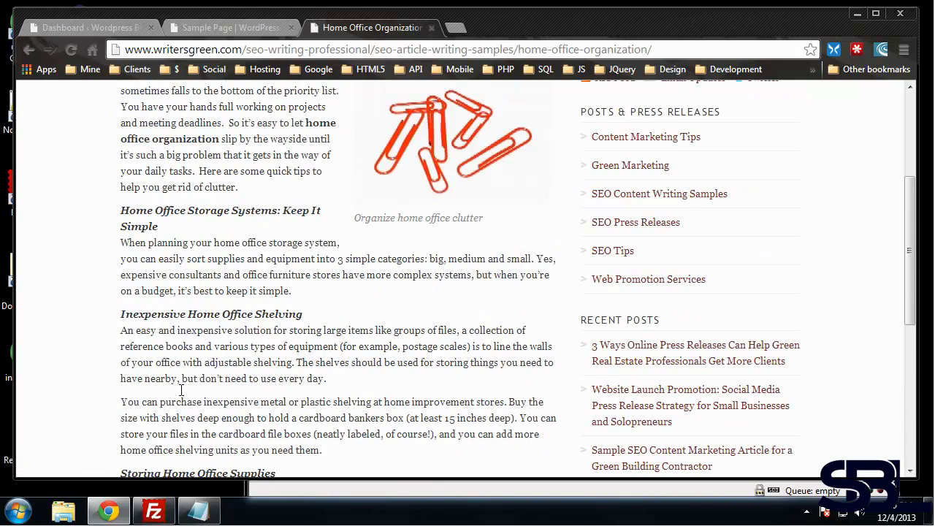
scroll(117, 328, down, 5)
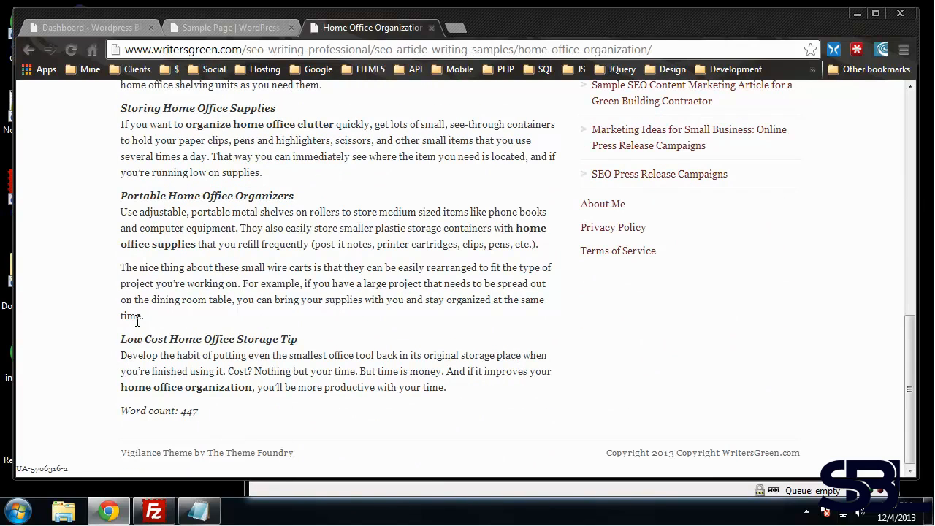
scroll(136, 322, up, 7)
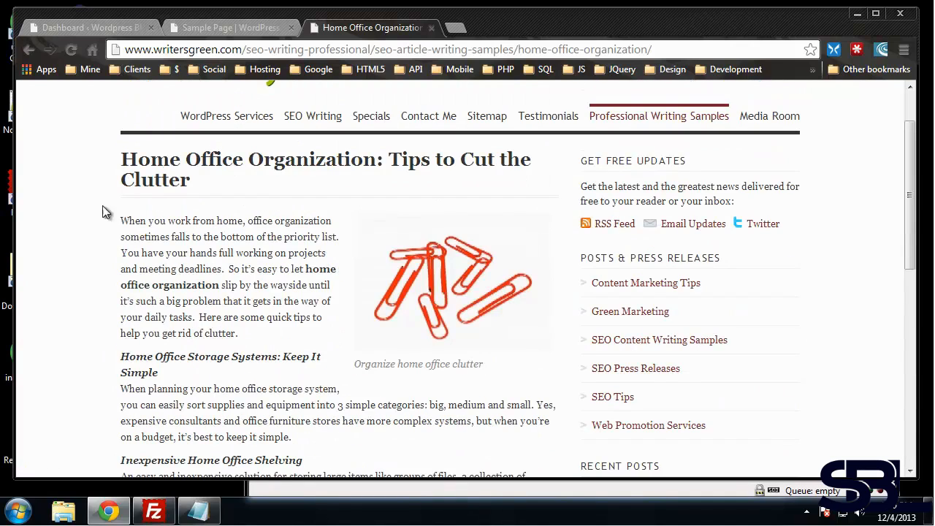
View the blog's sample page header and open the WordPress General Settings
click(102, 26)
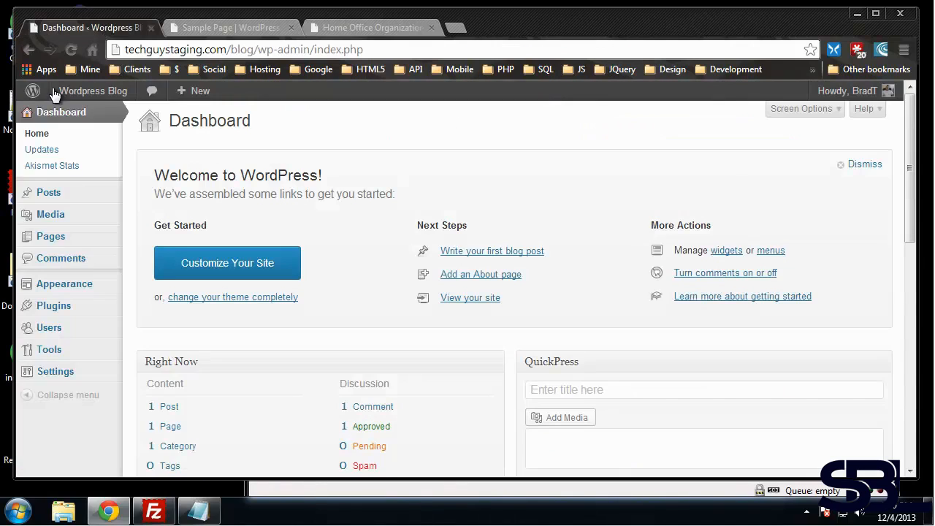
click(210, 22)
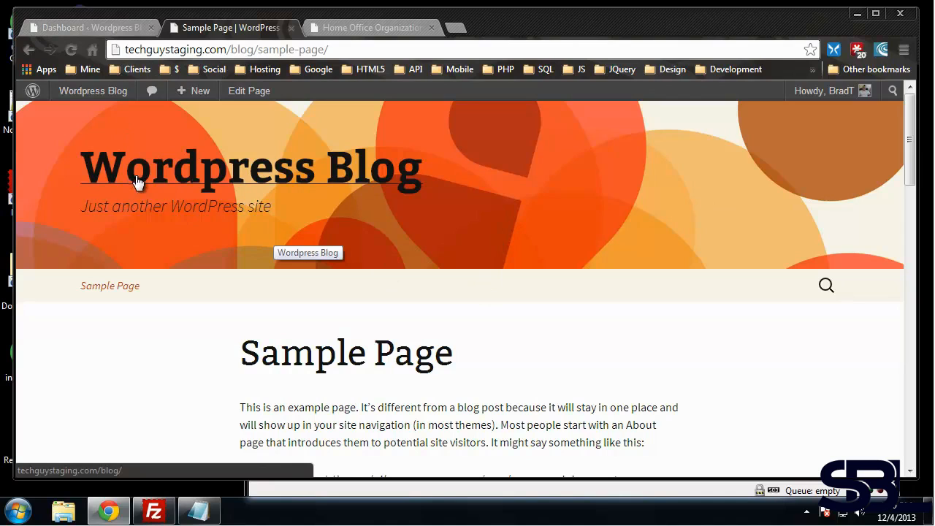
click(95, 30)
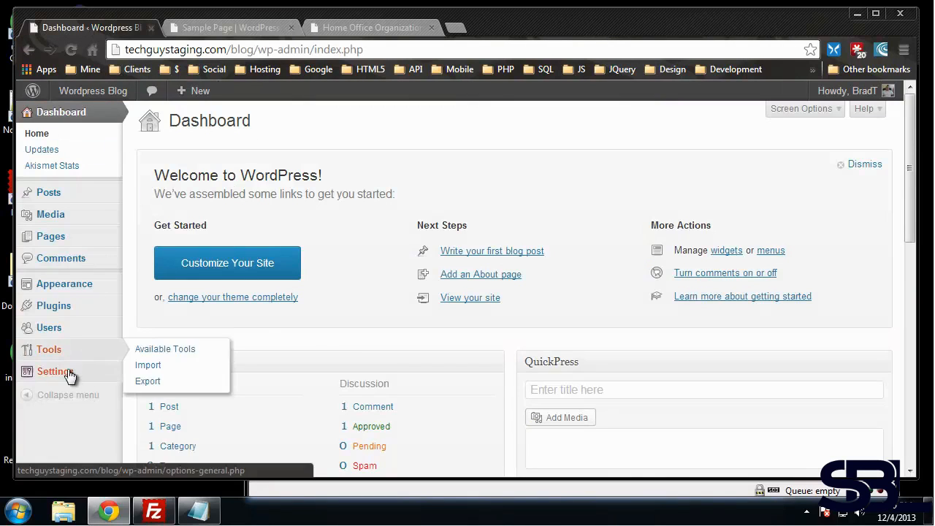
mouse_move(38, 372)
click(151, 372)
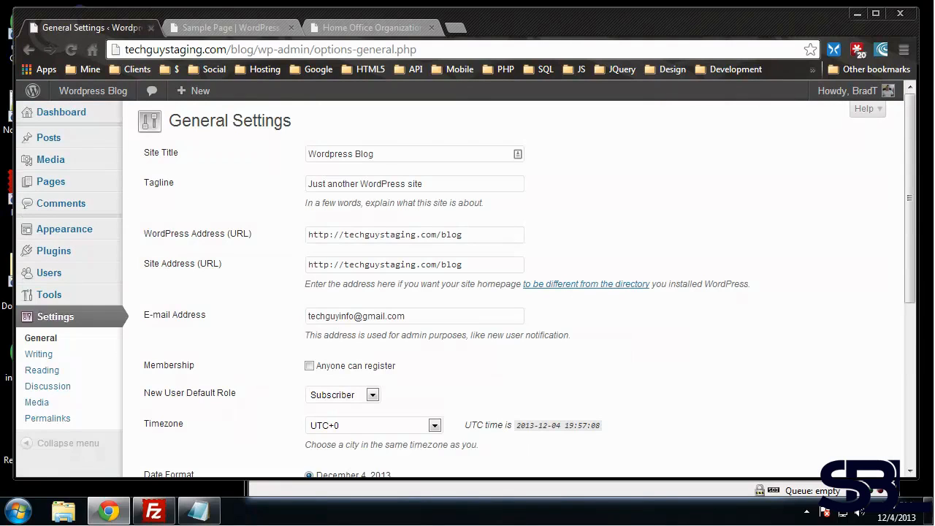
Change the site title to "Work From Home"
drag(382, 153, 287, 161)
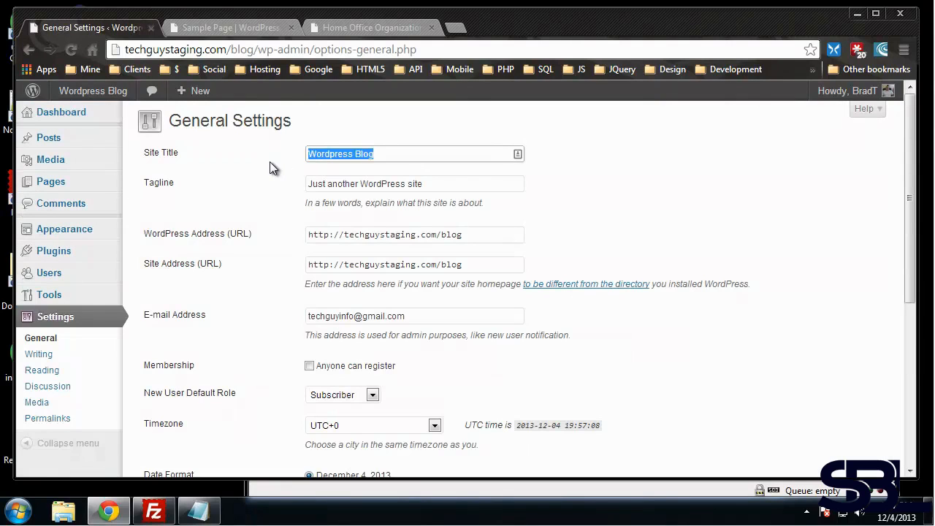
text(Work)
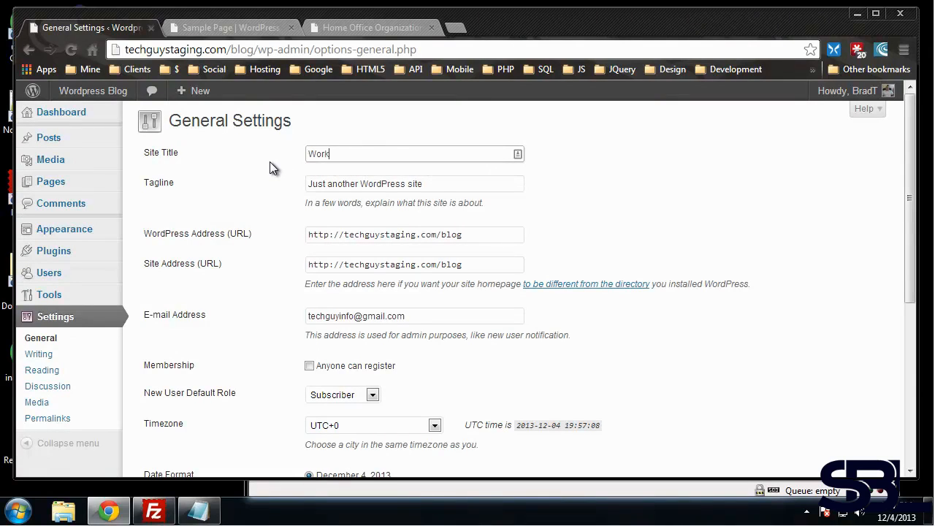
text( From Home)
Replace the site tagline with "The work from home blog"
double_click(446, 183)
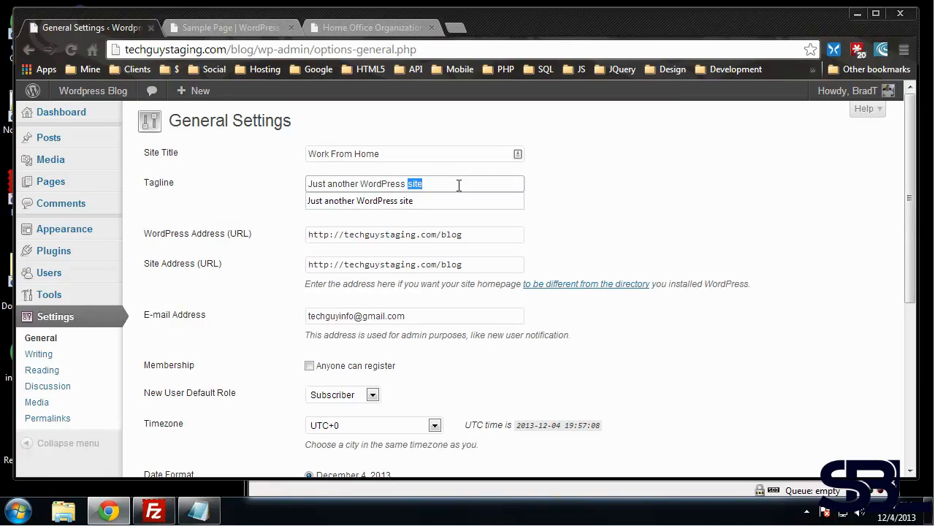
drag(455, 185, 286, 181)
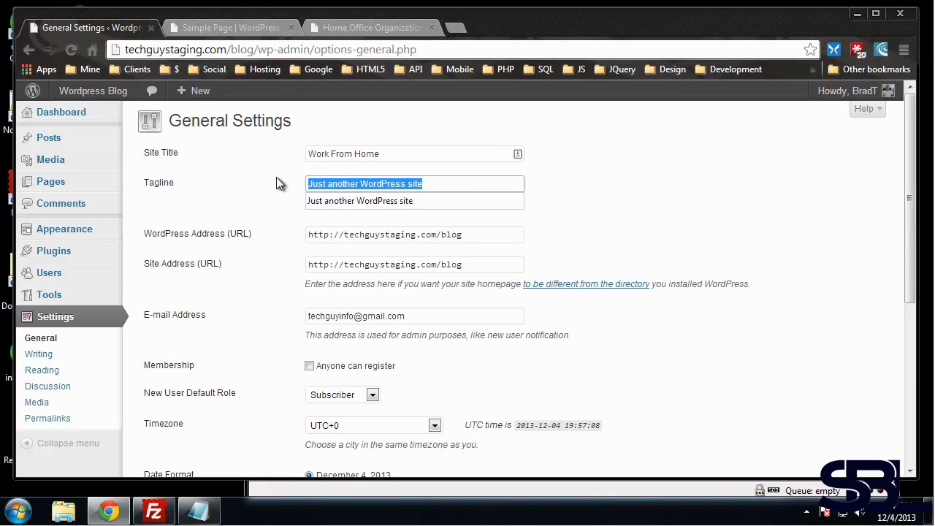
text(Work fro)
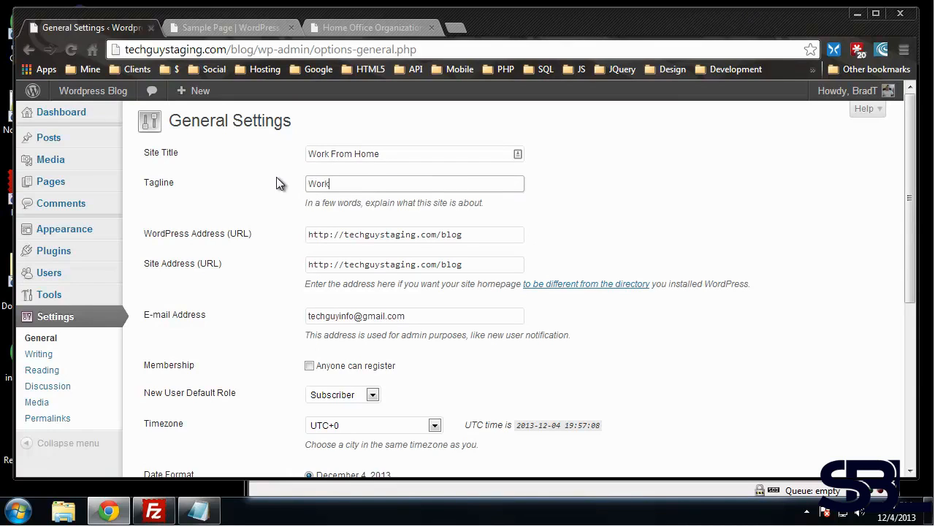
key(BackSpace)
key(BackSpace)
key(BackSpace)
key(BackSpace)
key(BackSpace)
key(BackSpace)
key(BackSpace)
key(BackSpace)
text(The work fr)
key(BackSpace)
key(BackSpace)
text(from home blog)
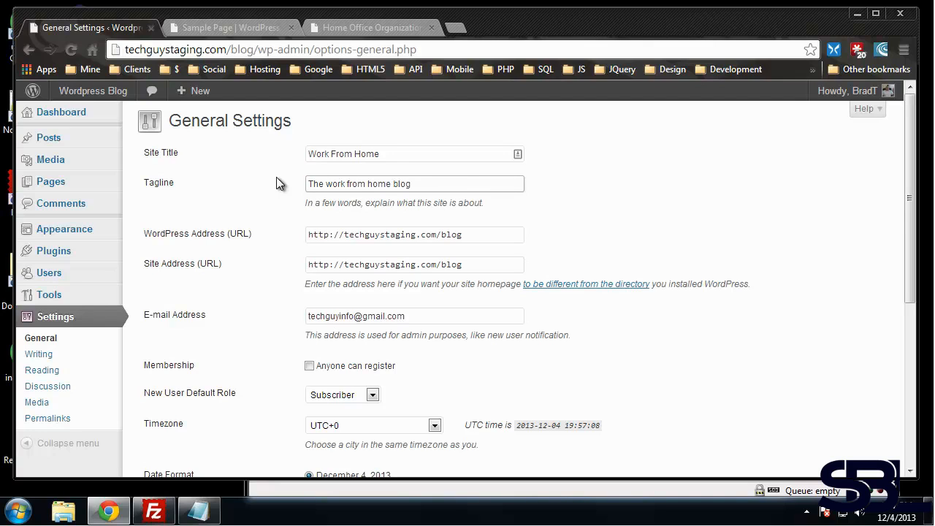
Save the general settings and reload the sample page to check the blog's header
click(670, 192)
scroll(577, 197, down, 4)
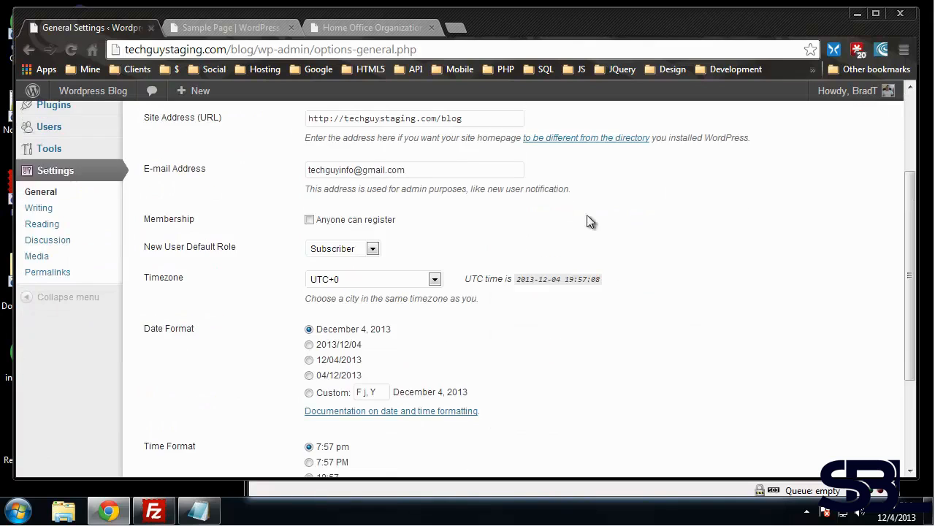
click(172, 406)
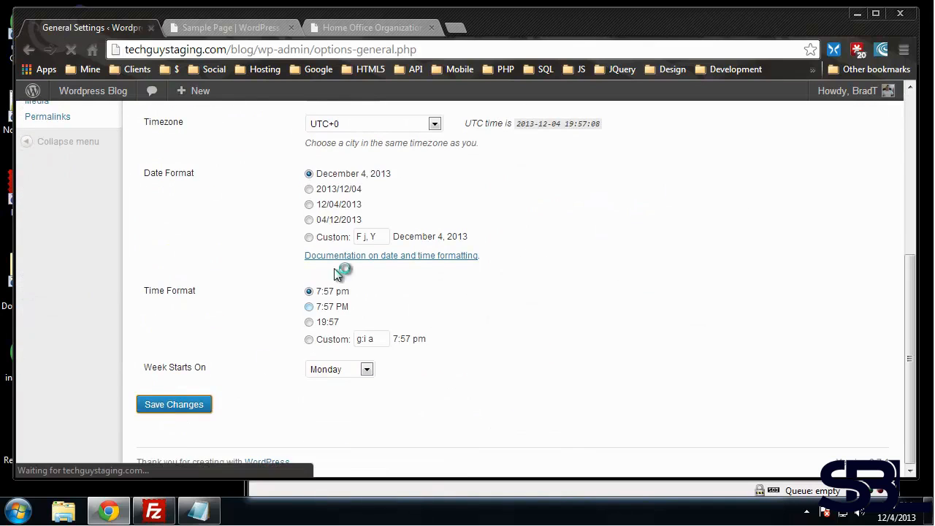
click(226, 29)
click(71, 49)
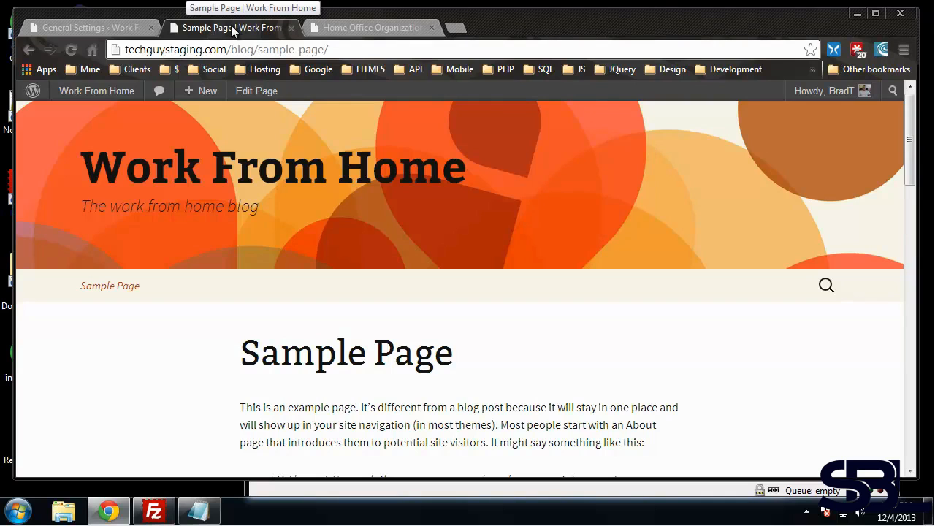
Return to the WordPress admin and start a new blog post
click(107, 26)
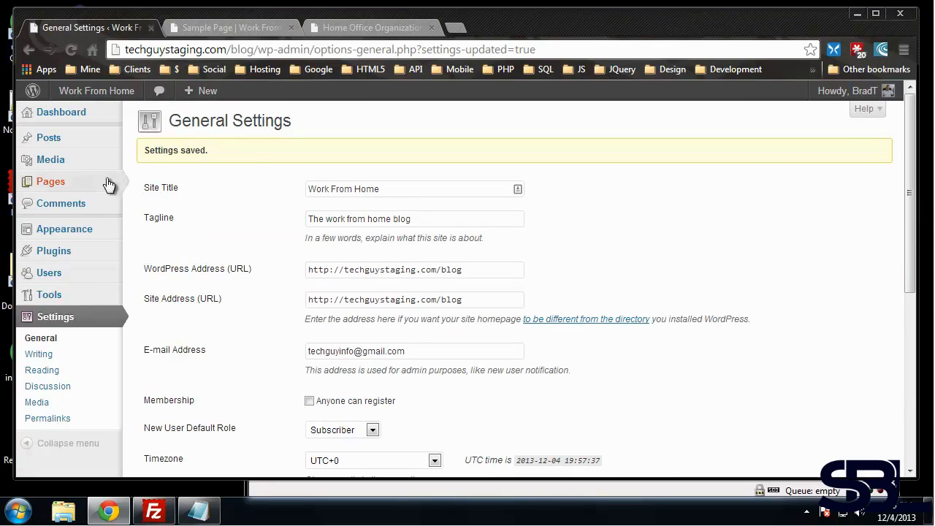
click(48, 140)
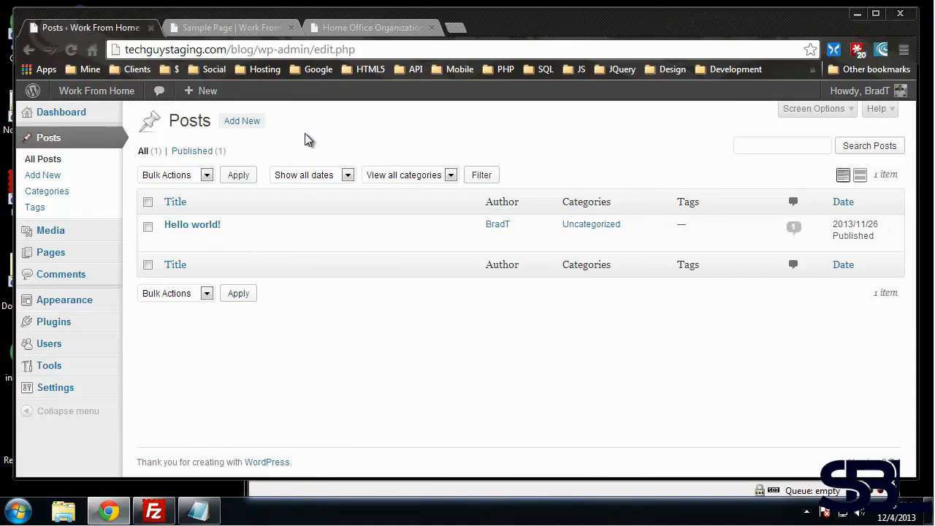
click(242, 121)
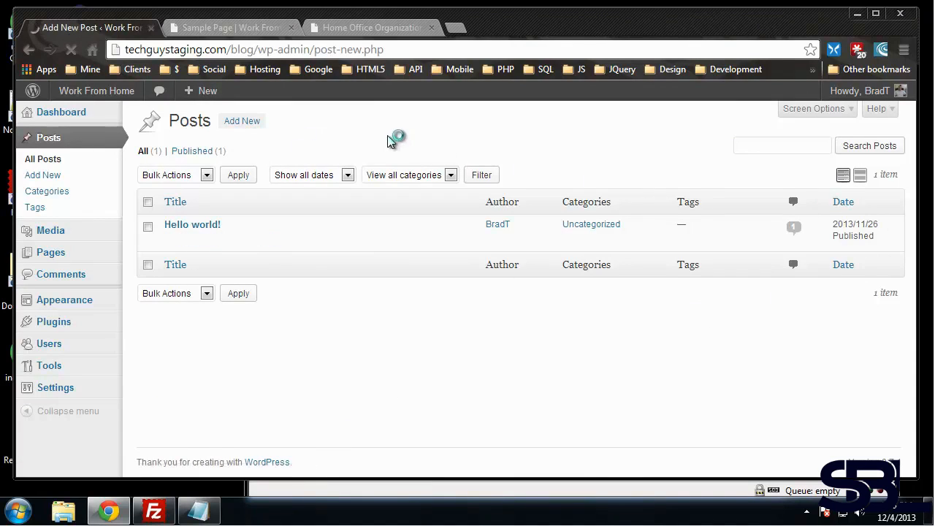
Copy the sample article's heading, "Home Office Organization: Tips to Cut the Clutter", into the new post's title
click(349, 28)
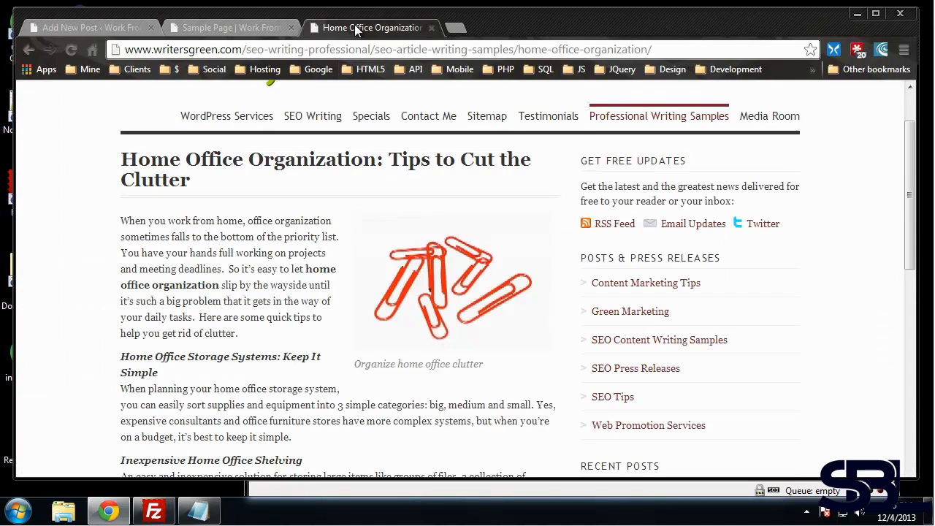
drag(194, 256, 119, 232)
right_click(157, 236)
click(179, 244)
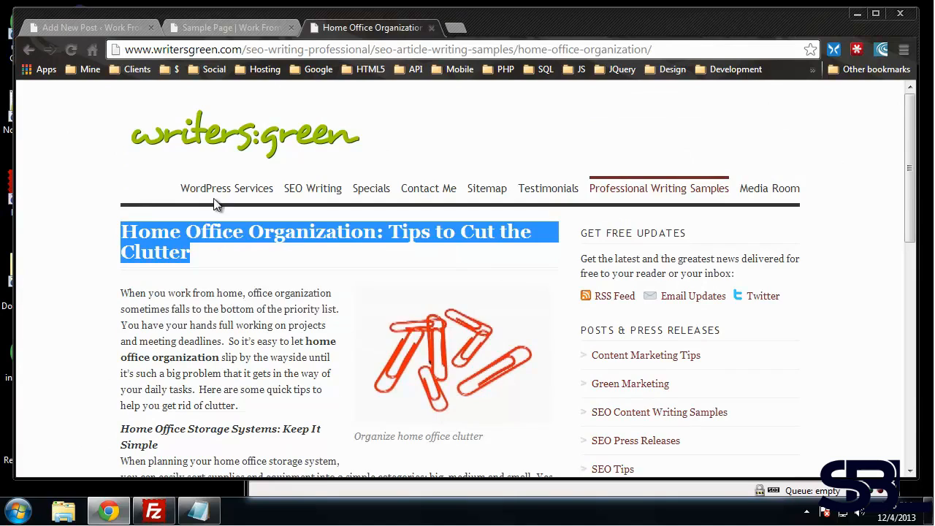
click(215, 30)
click(112, 29)
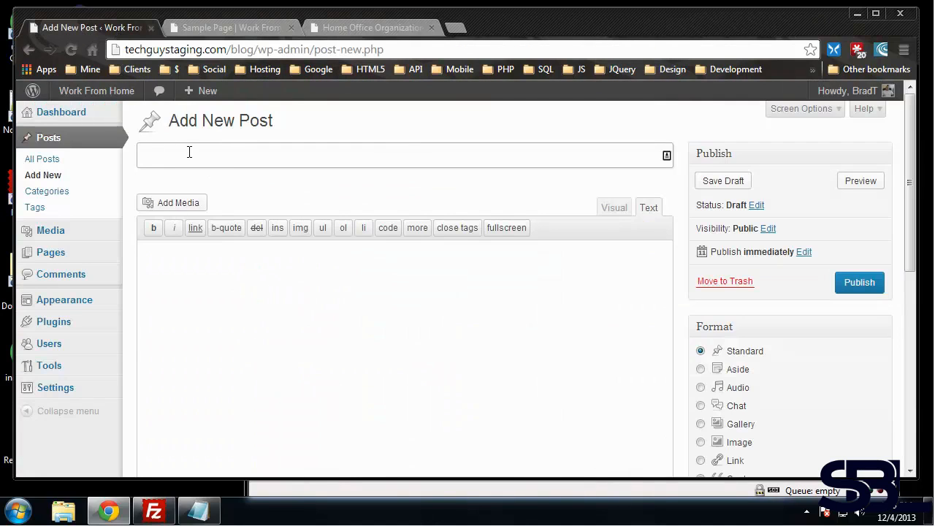
right_click(167, 155)
click(220, 246)
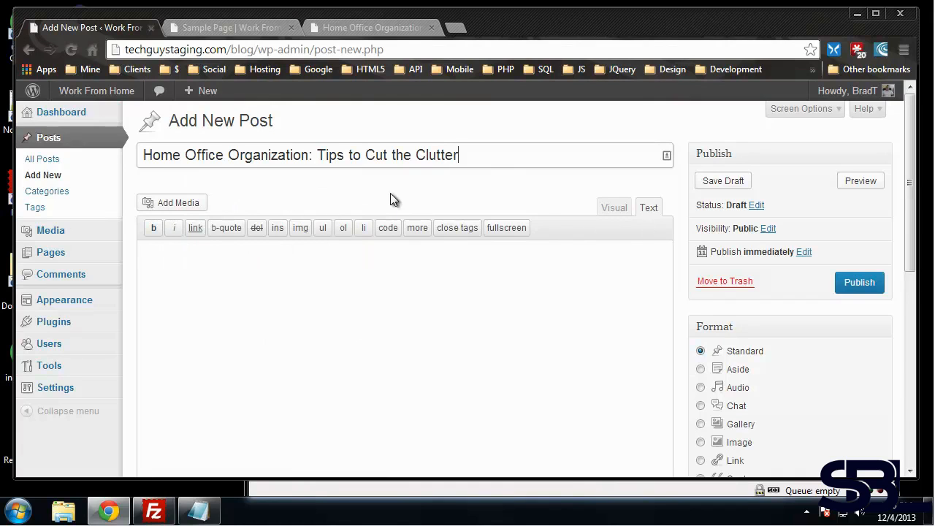
Copy the sample article's full body text, from the first paragraph through the Low Cost Home Office Storage Tip, leaving out the word count
click(344, 30)
scroll(200, 276, down, 1)
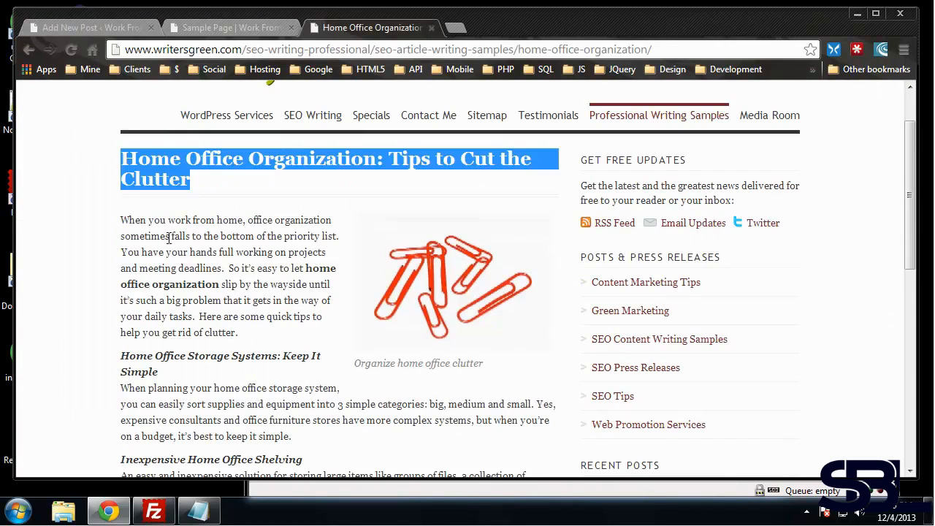
click(139, 221)
drag(123, 218, 472, 388)
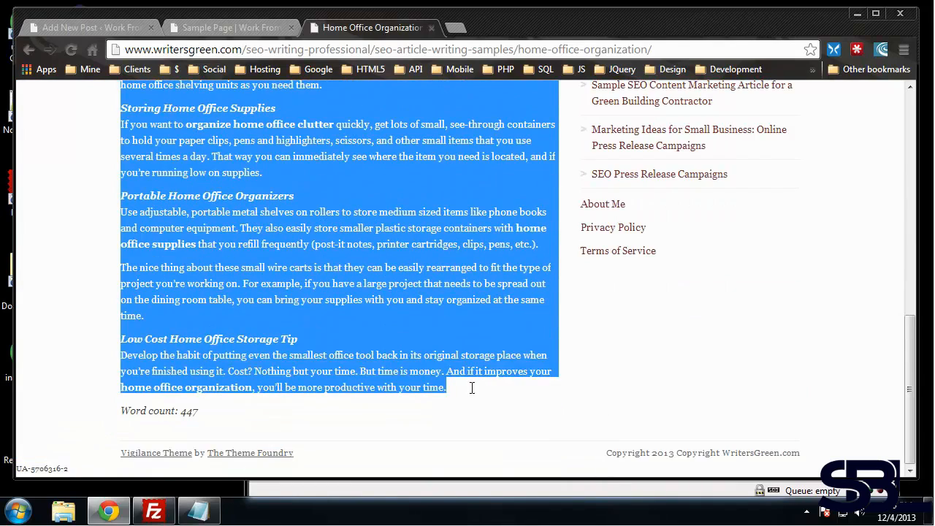
right_click(314, 267)
click(338, 278)
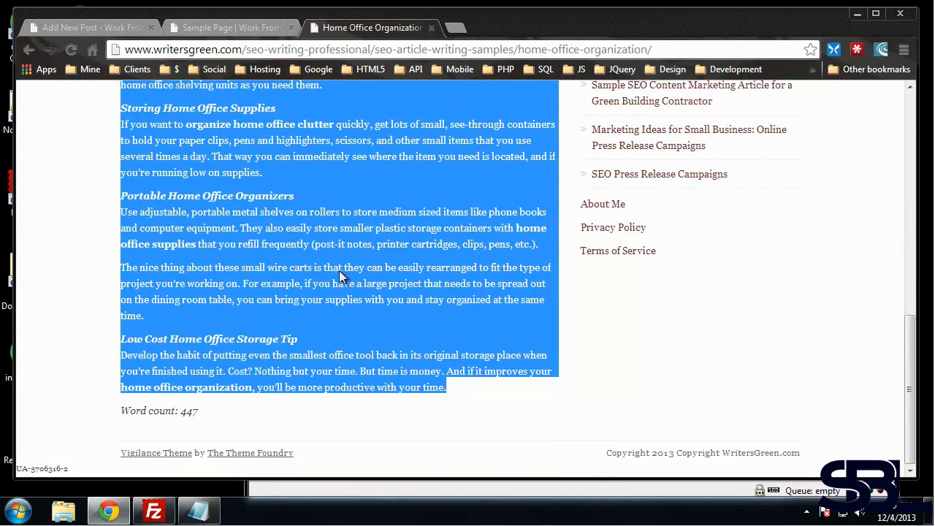
Paste the copied article text into the body of the new post in the blog admin
click(206, 29)
click(101, 27)
click(206, 271)
right_click(206, 271)
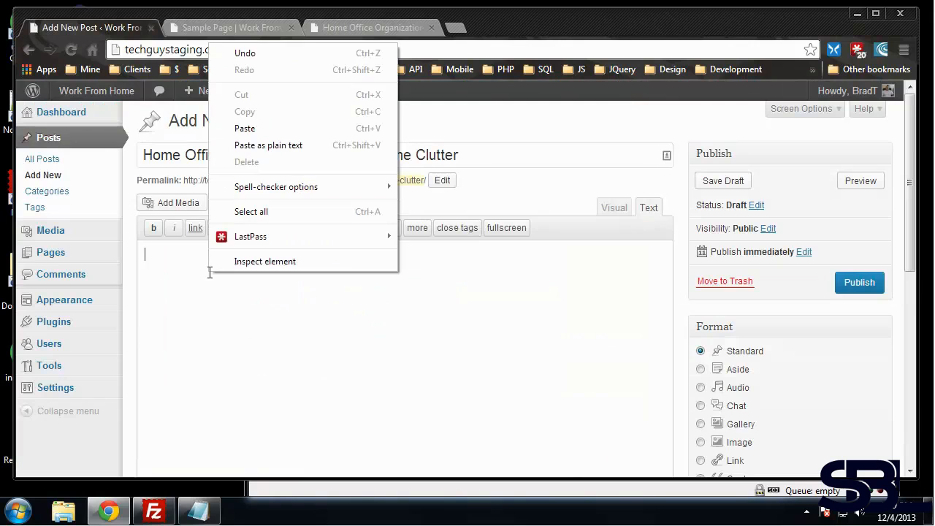
click(286, 128)
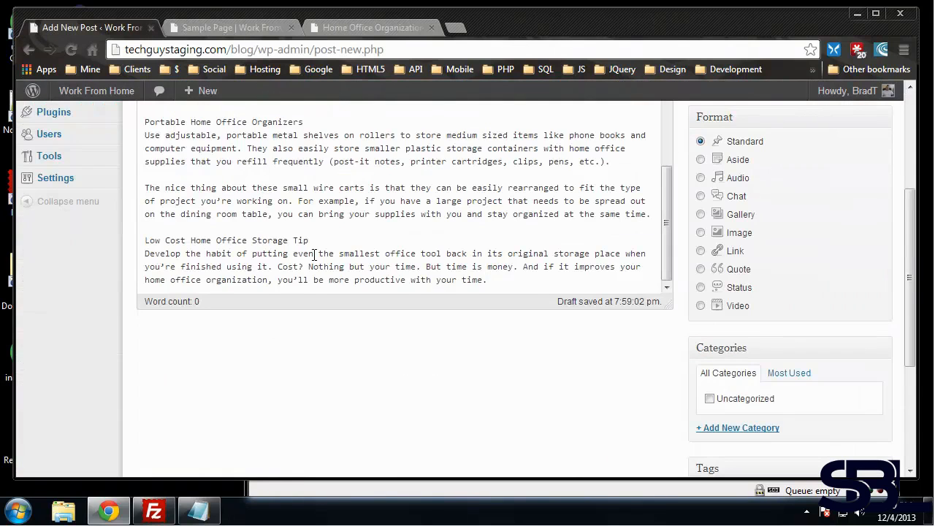
scroll(314, 254, up, 10)
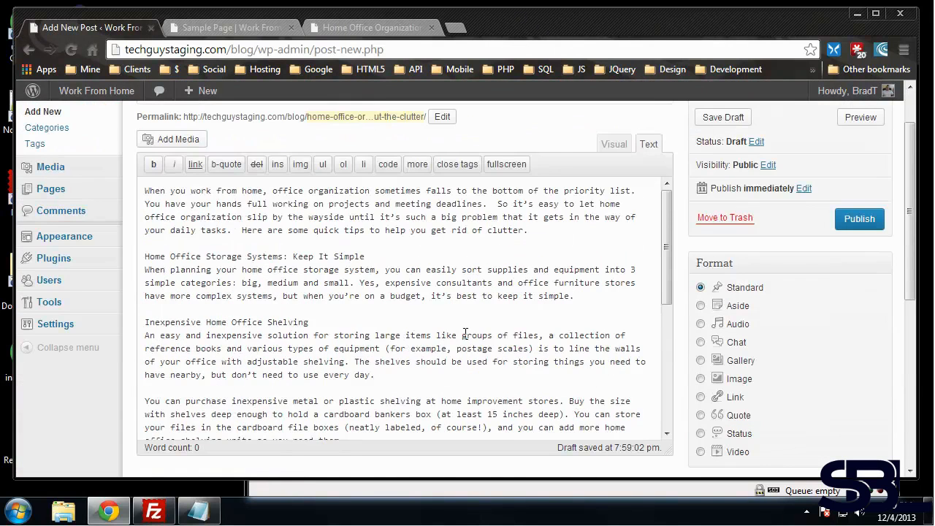
scroll(438, 322, up, 2)
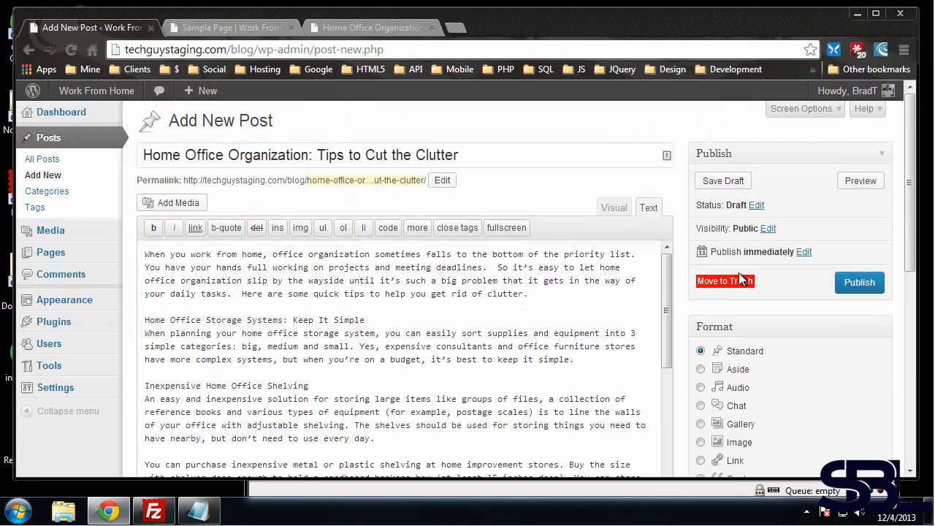
Search Google Images for "home office" in a new browser tab and browse the pictures
click(386, 22)
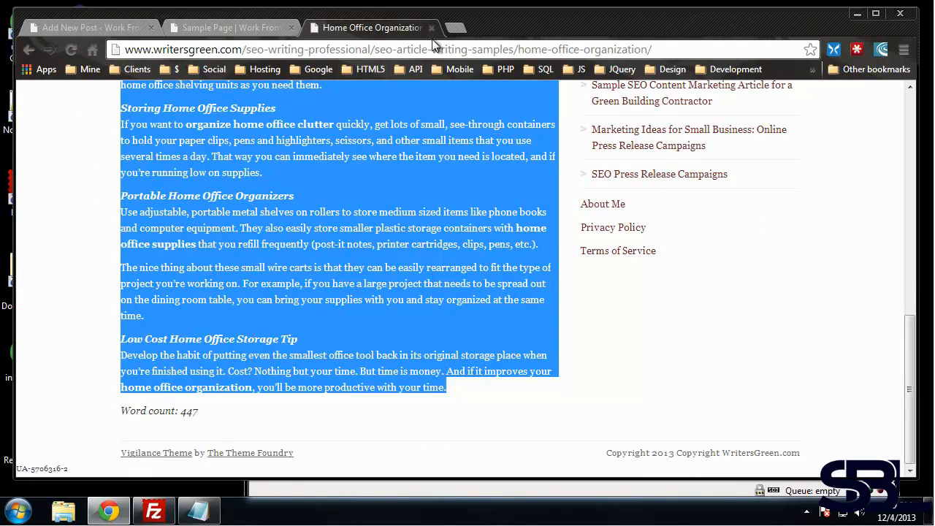
click(455, 27)
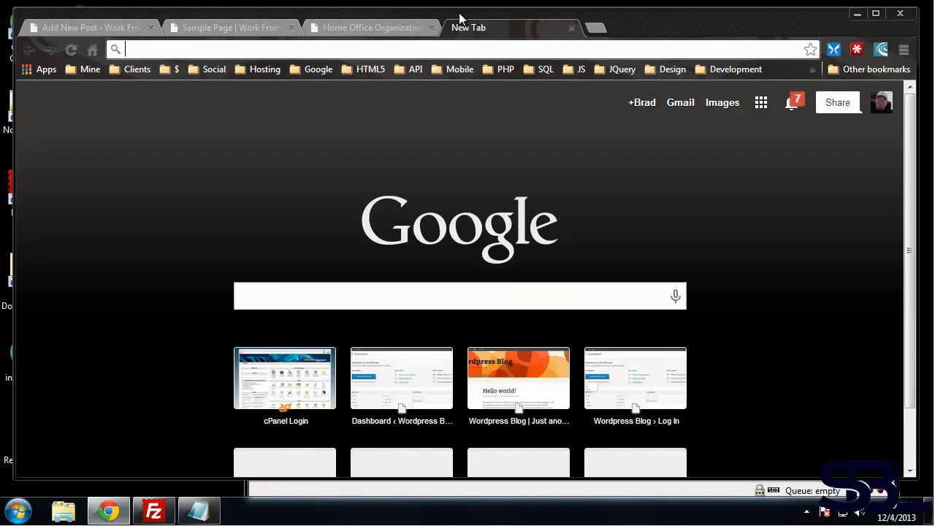
text(home office)
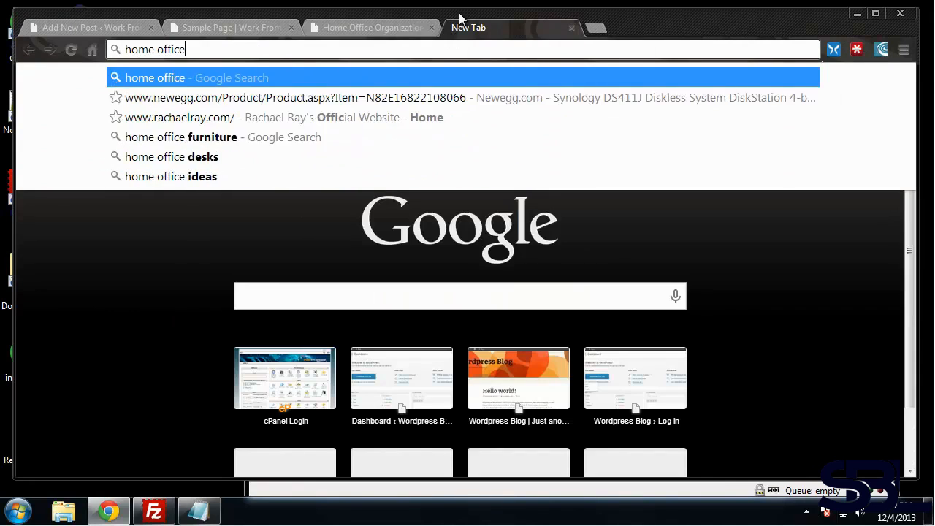
key(Return)
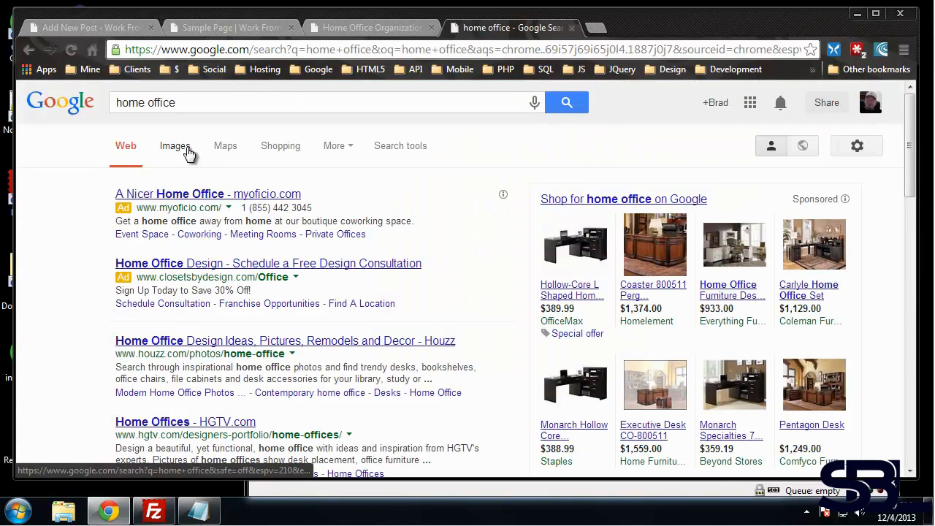
click(175, 146)
scroll(133, 192, down, 2)
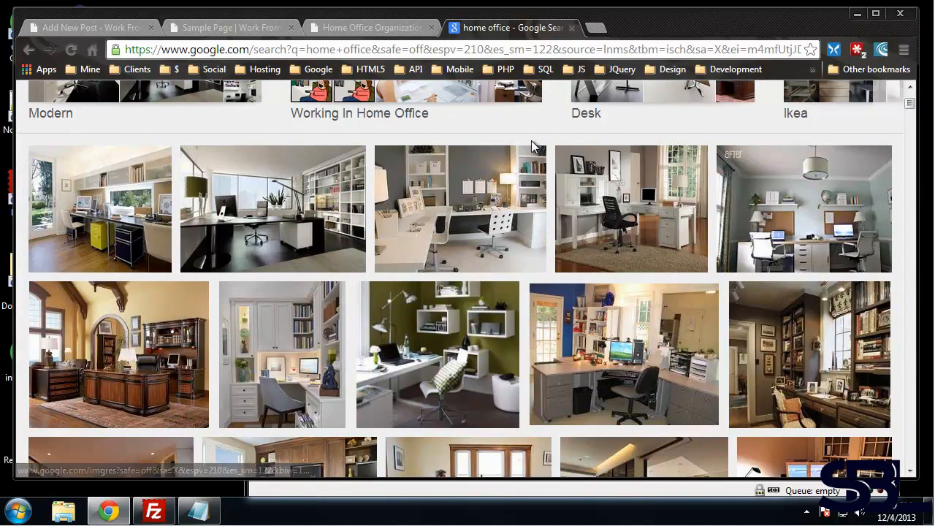
scroll(504, 136, down, 2)
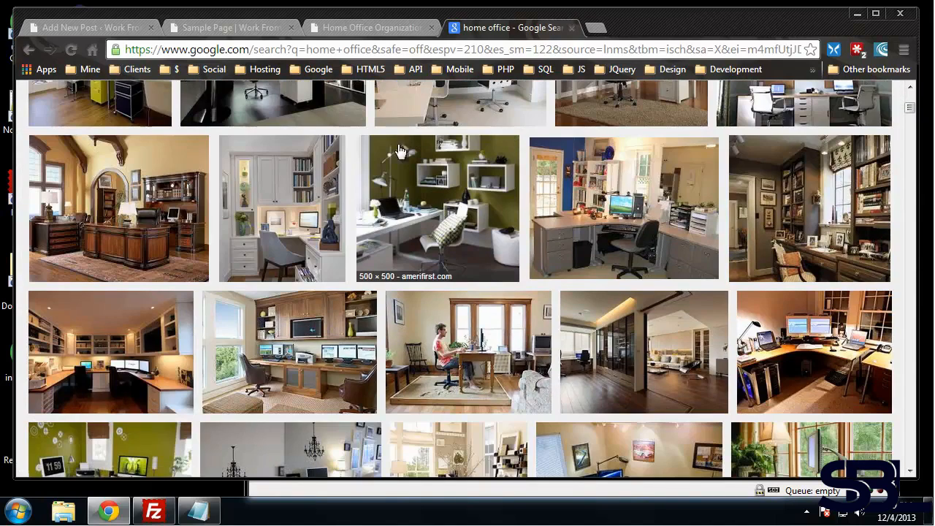
scroll(384, 185, down, 3)
scroll(384, 185, up, 10)
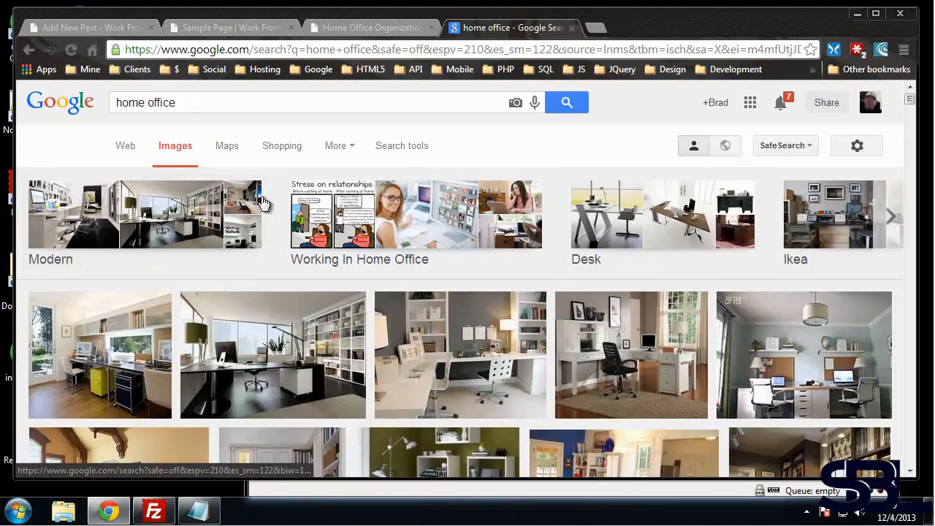
From the Working In Home Office group, save the glassdoor.com picture of the woman at her laptop to the Desktop as home2.jpg
click(398, 231)
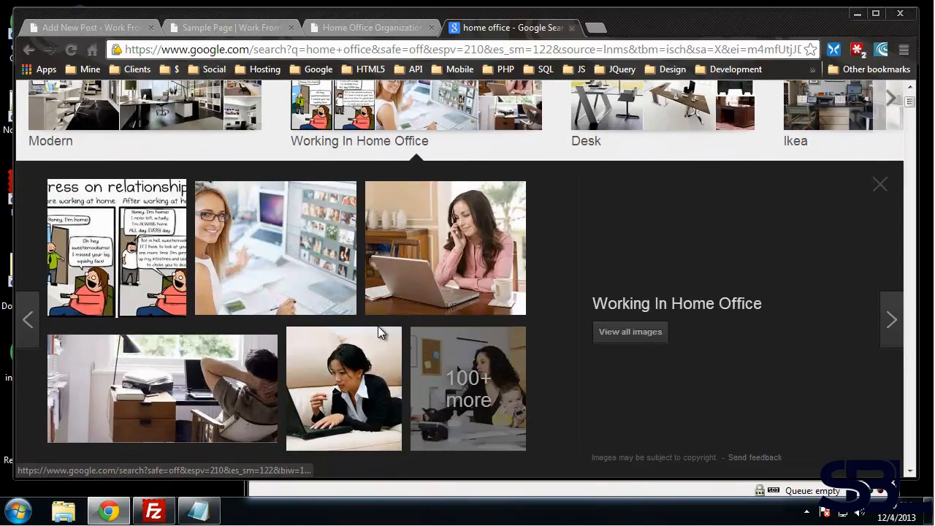
scroll(543, 389, down, 1)
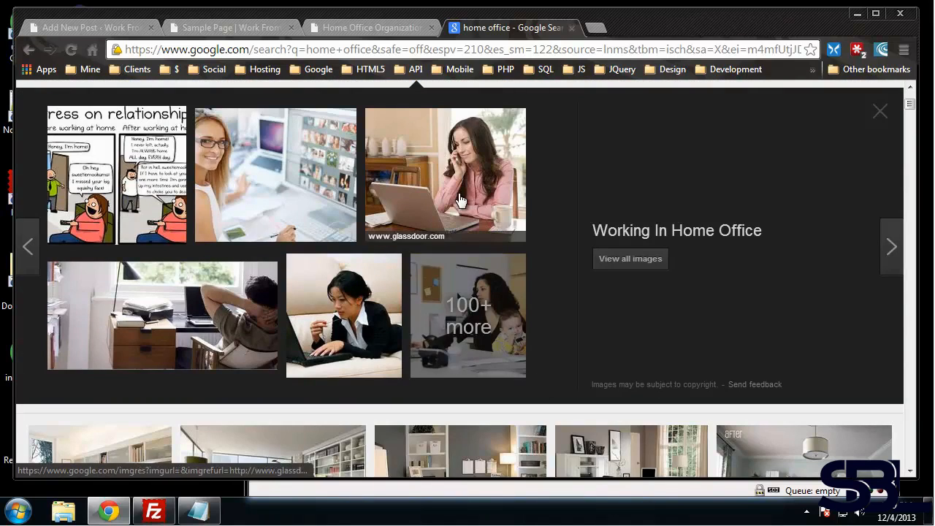
click(504, 219)
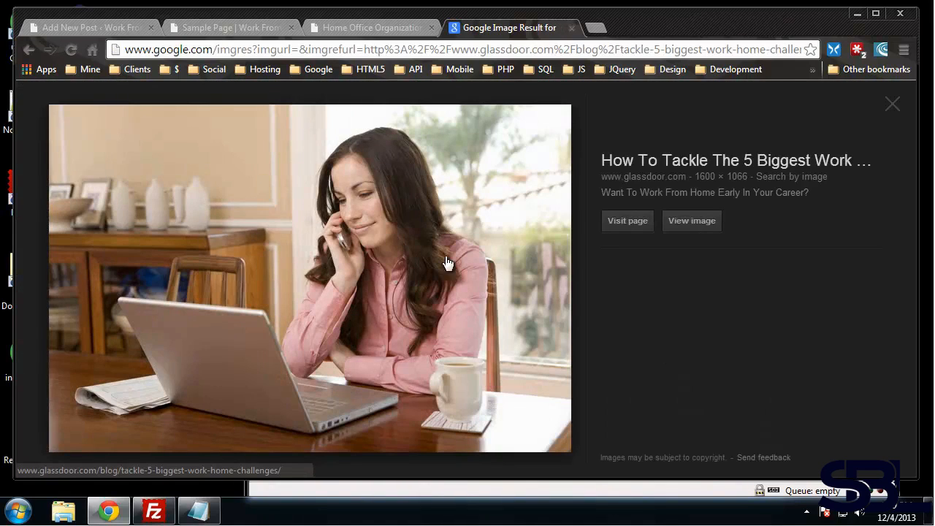
right_click(504, 175)
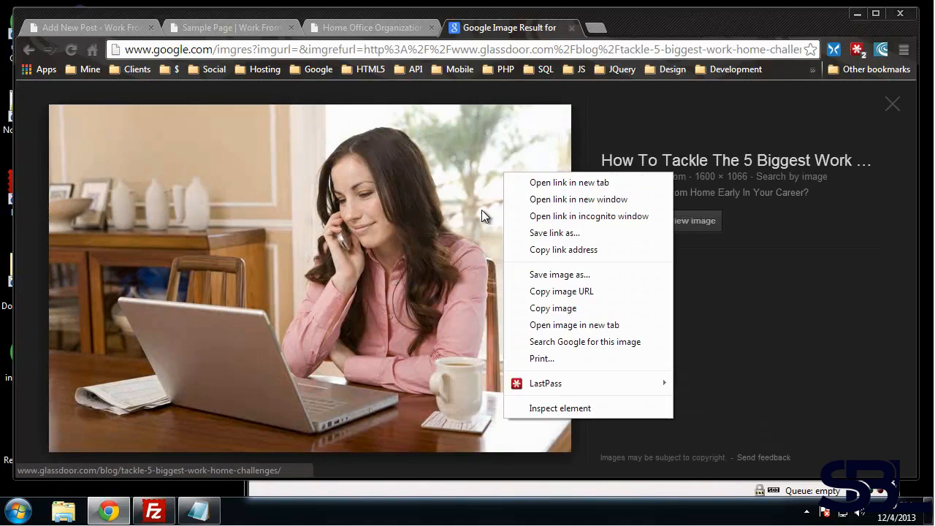
click(570, 276)
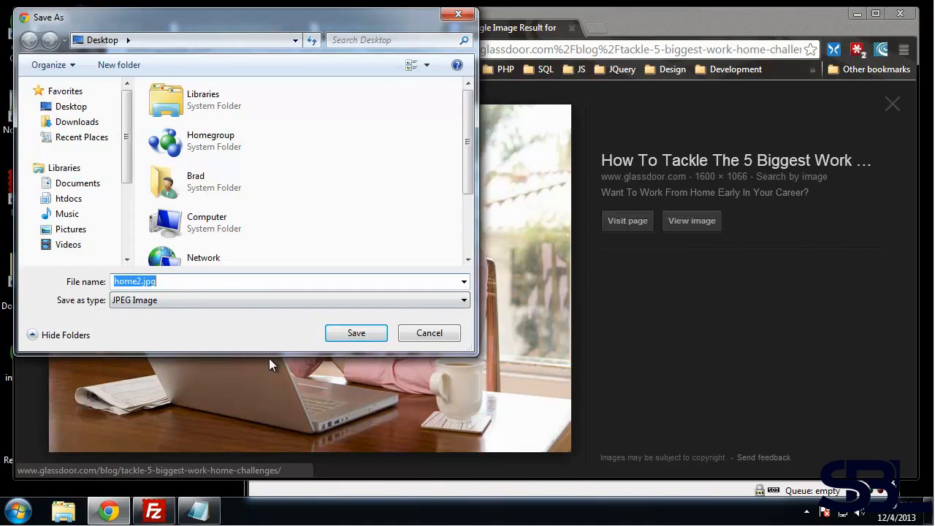
click(351, 334)
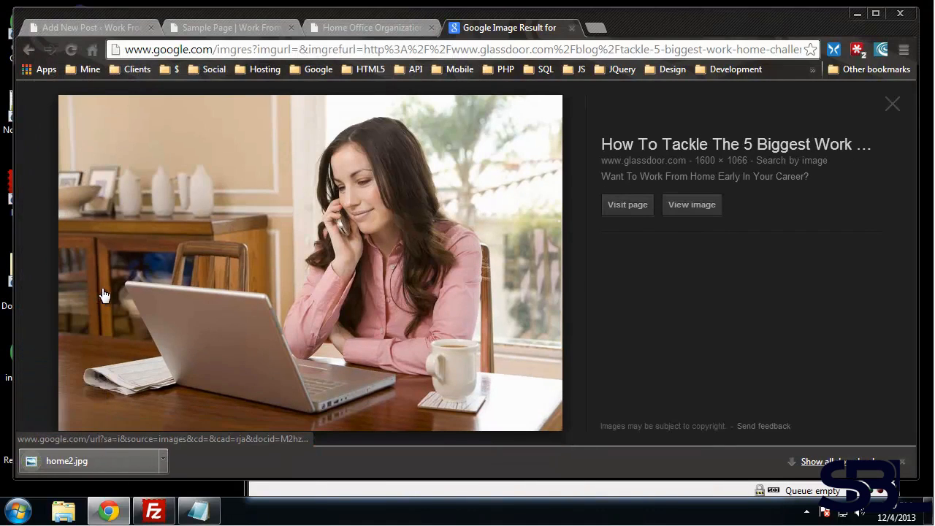
Return to the post, add an empty line below the introductory paragraph, and open the file upload view for inserting media
click(93, 27)
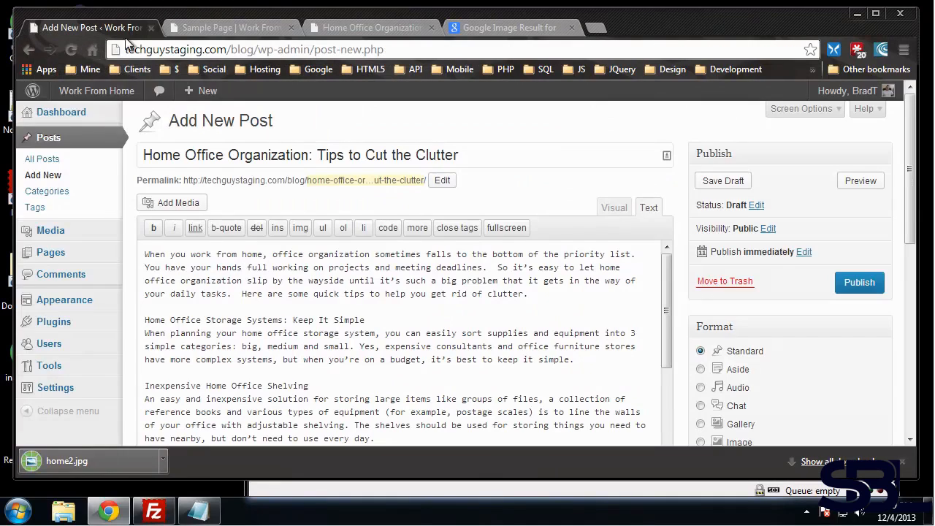
click(291, 304)
scroll(789, 210, down, 2)
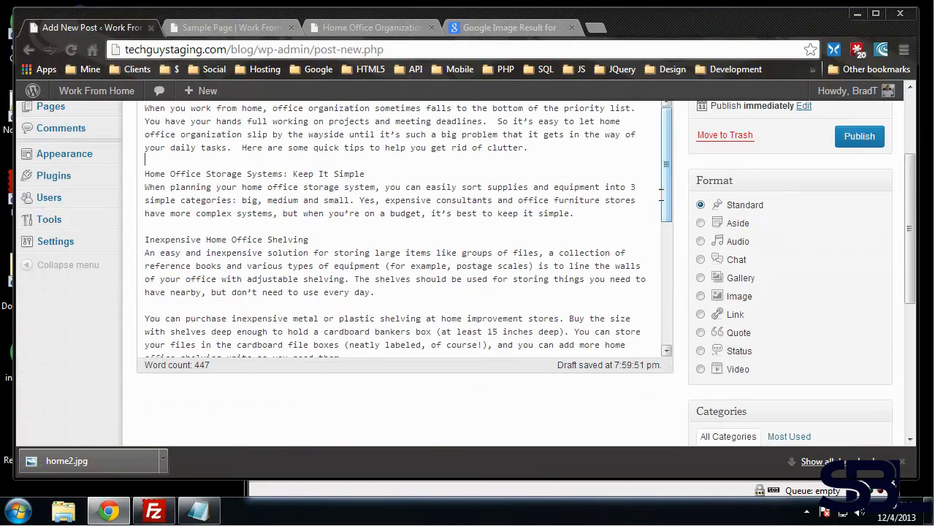
scroll(624, 234, up, 1)
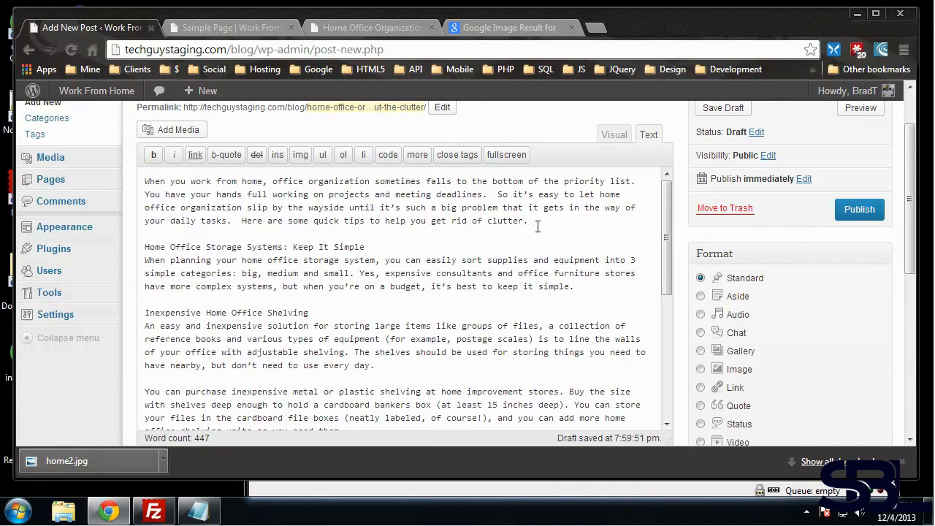
key(Return)
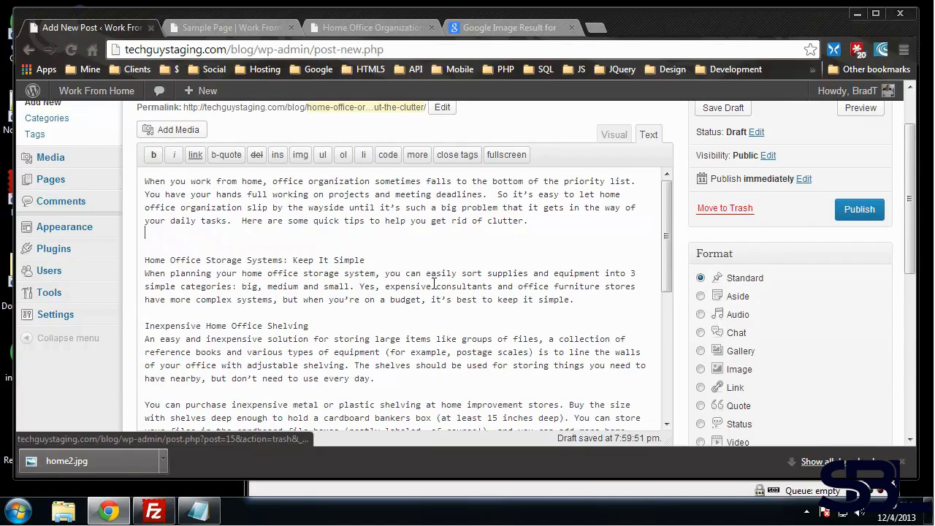
scroll(354, 309, up, 1)
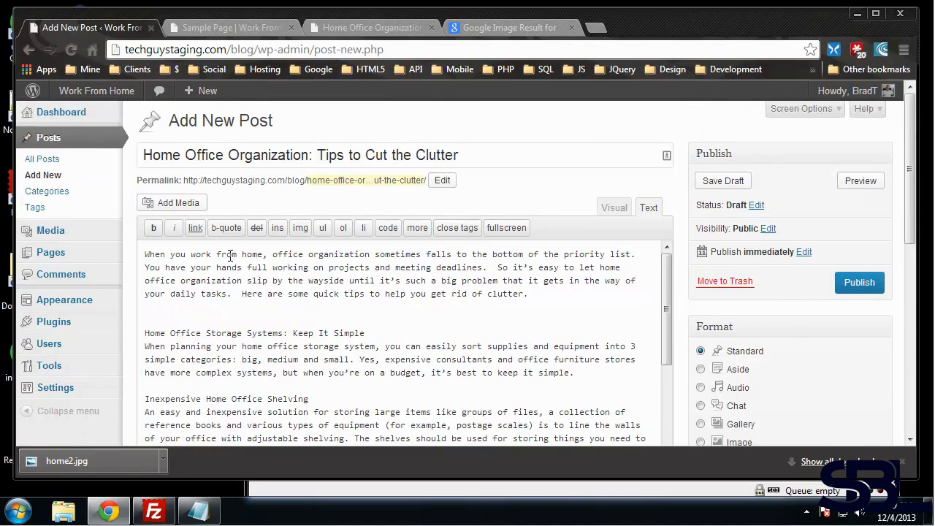
click(175, 205)
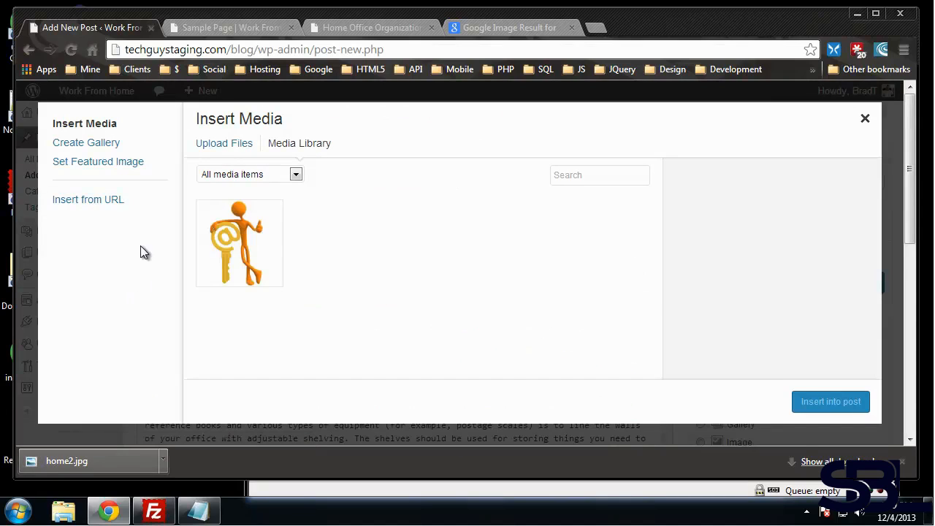
click(219, 146)
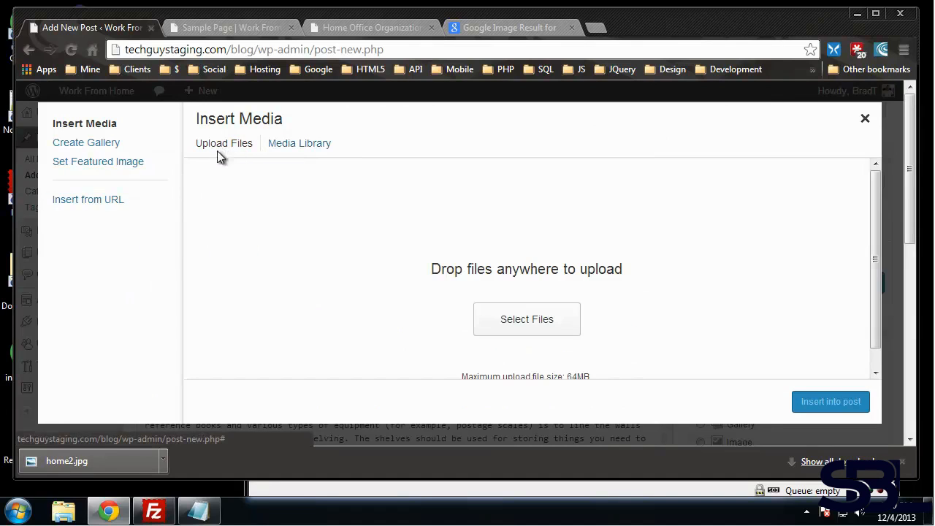
click(526, 327)
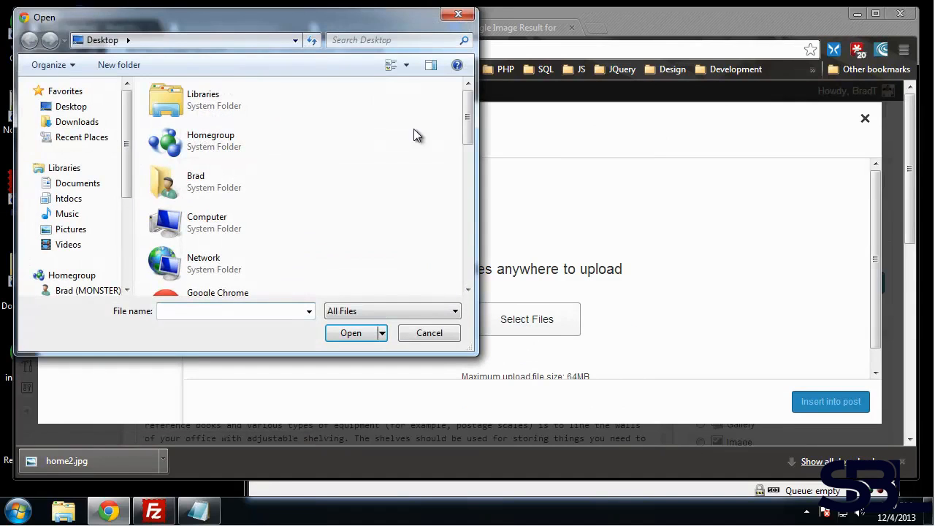
click(75, 121)
mouse_move(464, 140)
mouse_down()
mouse_move(449, 234)
mouse_move(466, 149)
mouse_up()
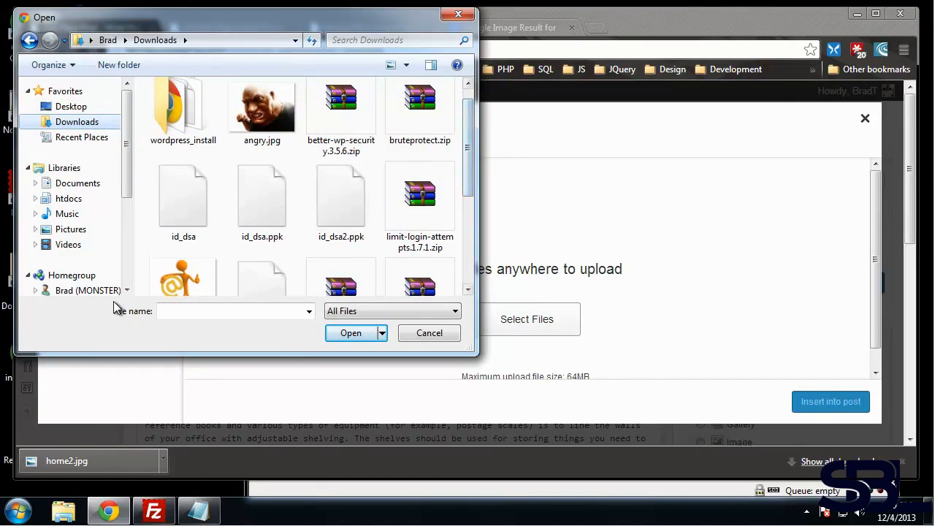
click(458, 14)
Reopen the picture's save dialog to check which folder it uses, cancel it, and return to the post's media uploader
click(495, 29)
right_click(284, 173)
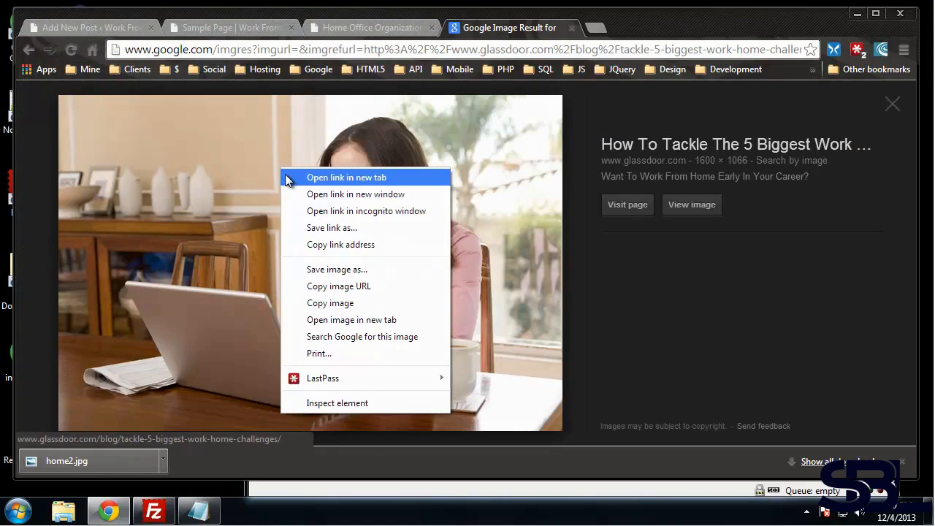
click(357, 270)
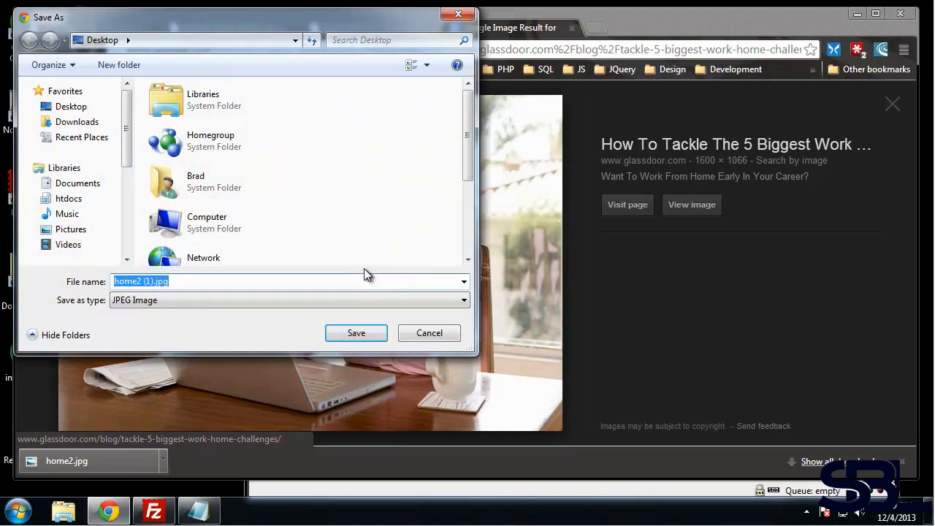
click(430, 333)
click(95, 27)
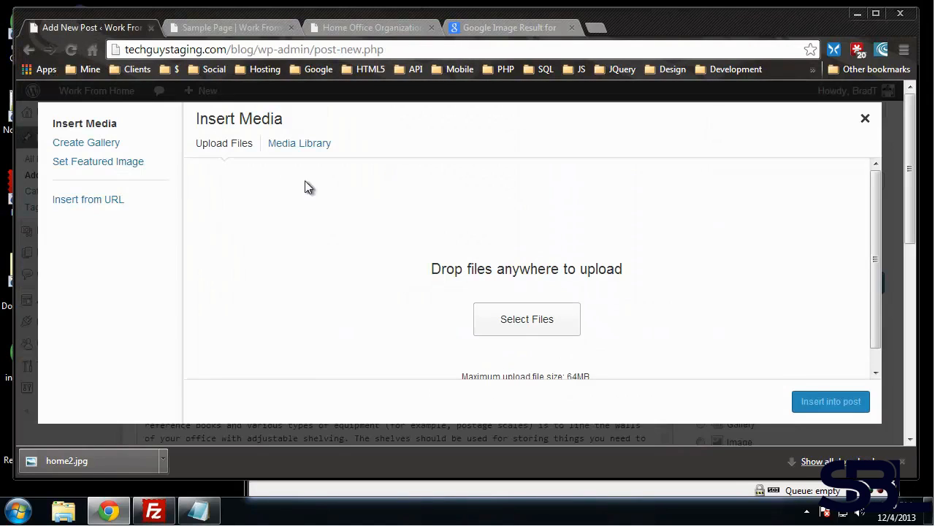
click(241, 29)
click(106, 27)
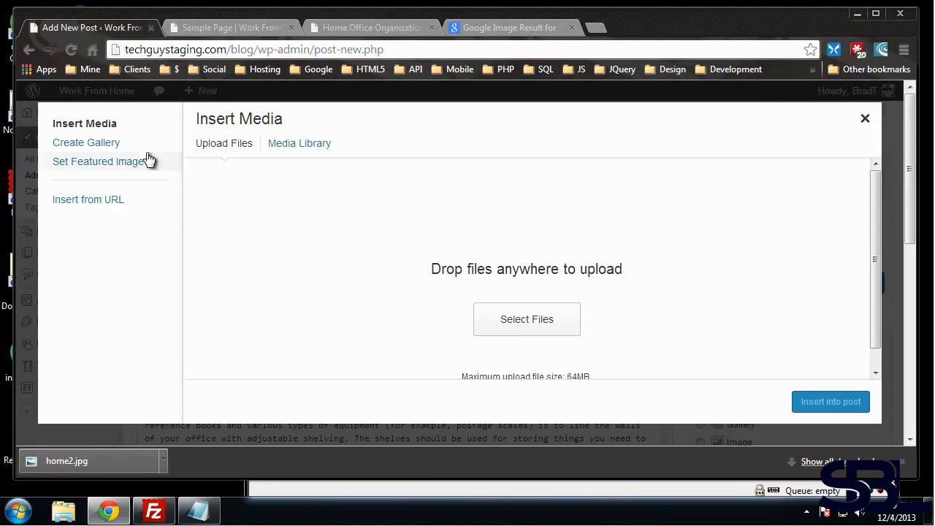
Upload home2.jpg from the Desktop to the media library
click(517, 328)
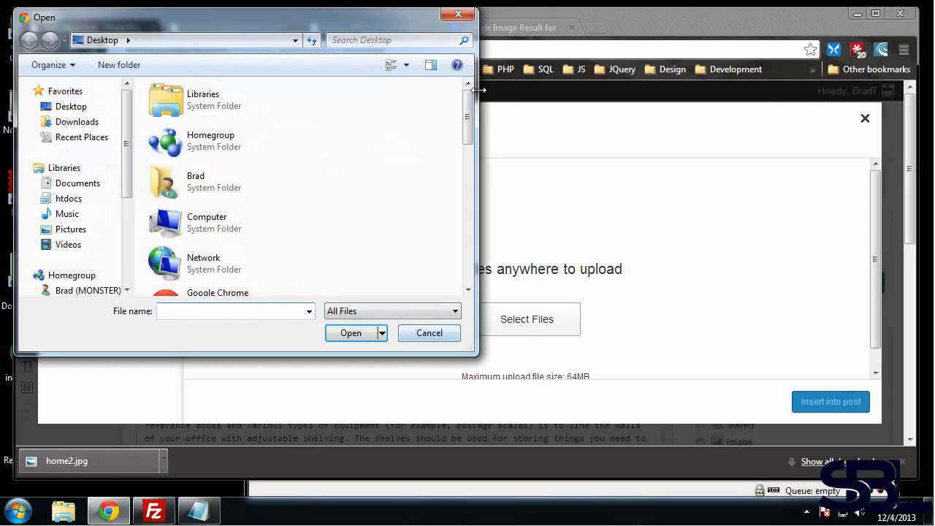
drag(471, 89, 453, 215)
click(209, 187)
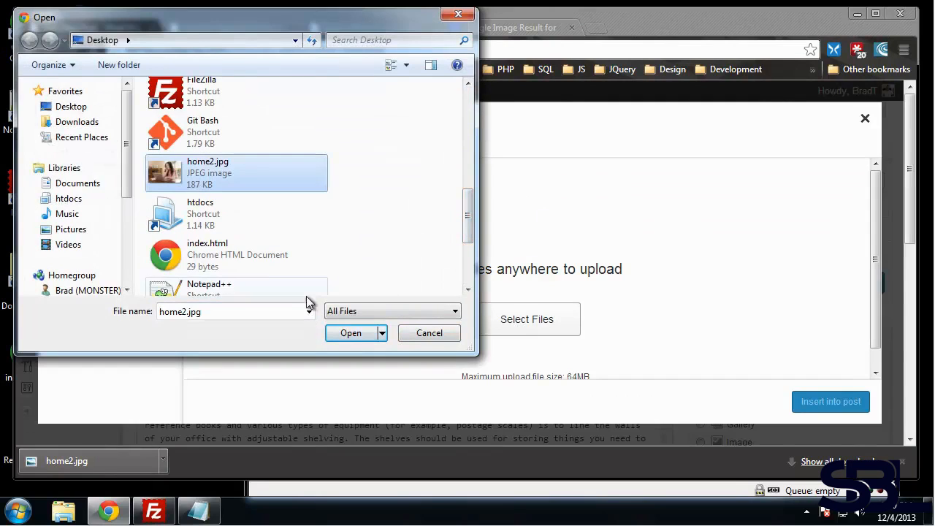
click(351, 333)
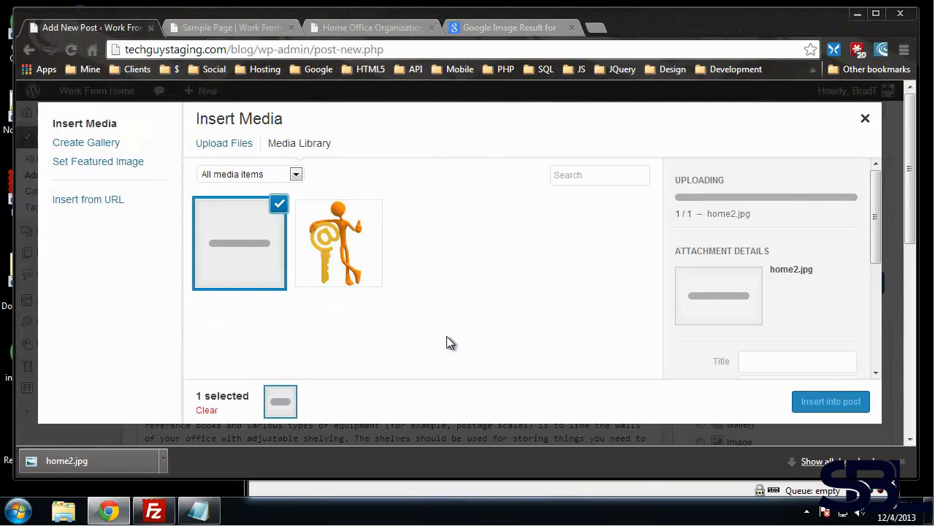
Insert the uploaded home2.jpg picture into the post below the introductory paragraph
click(250, 252)
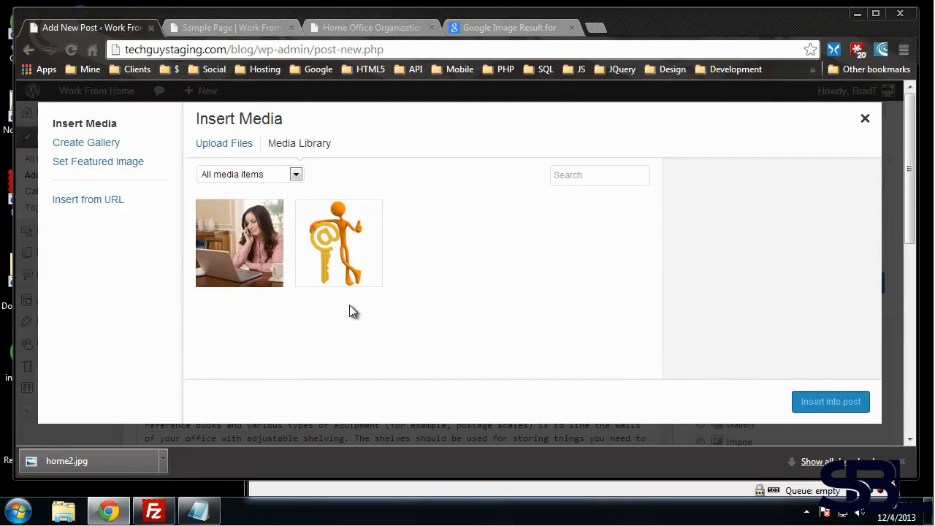
click(236, 248)
click(830, 402)
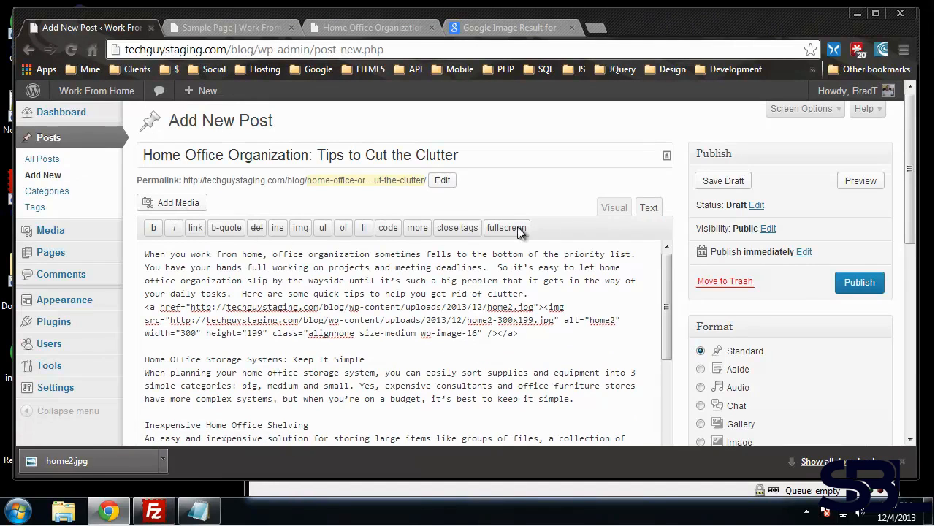
Switch the post to the visual editor and centre the inserted home2 picture below the introductory paragraph
click(613, 209)
click(329, 381)
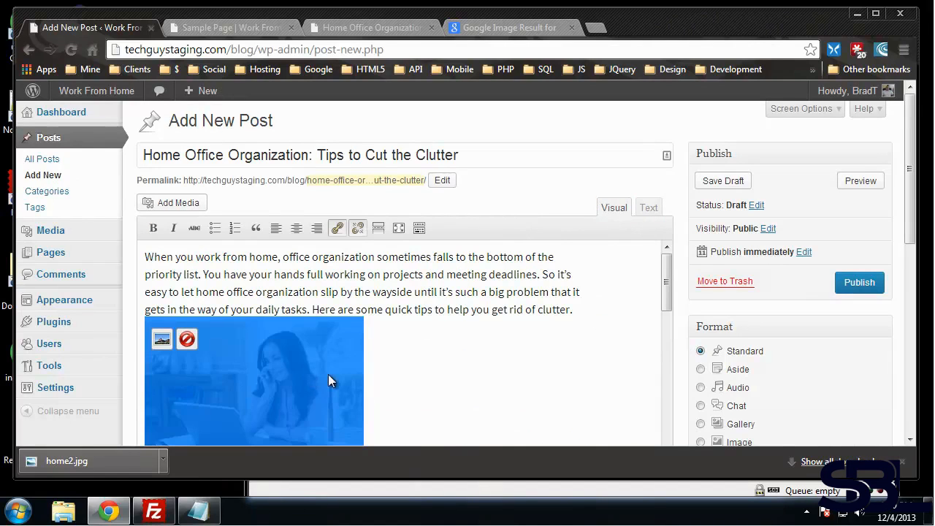
click(296, 228)
click(519, 309)
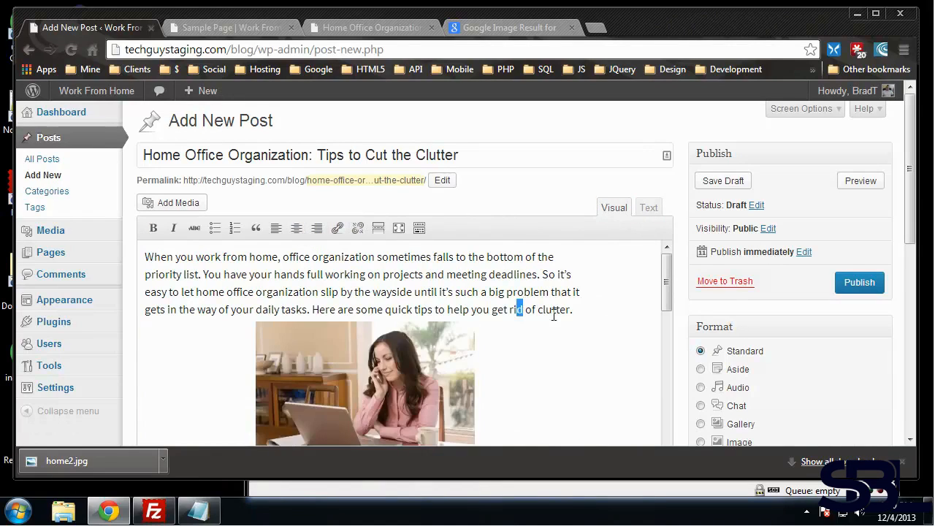
Look through the post's title, picture and section headings, and dismiss the browser's download bar
scroll(555, 324, down, 10)
scroll(555, 325, up, 2)
scroll(559, 324, down, 3)
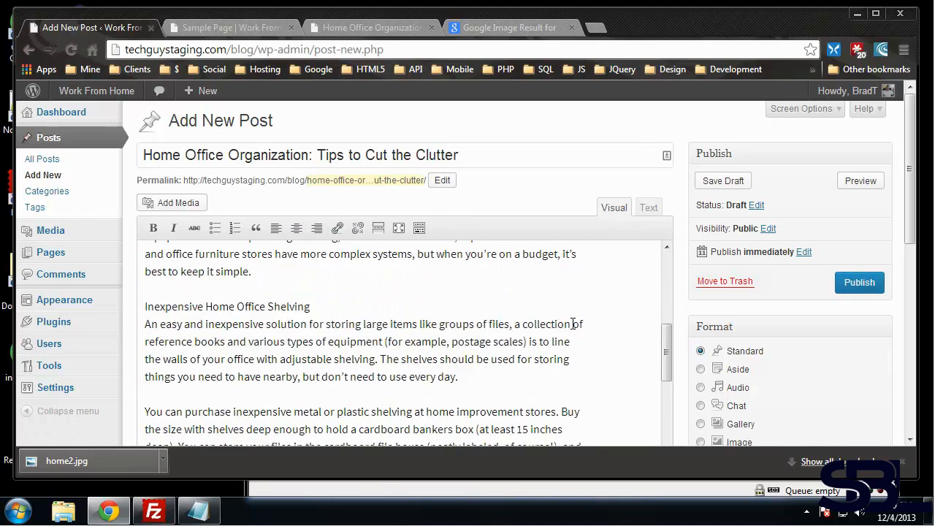
scroll(573, 324, up, 6)
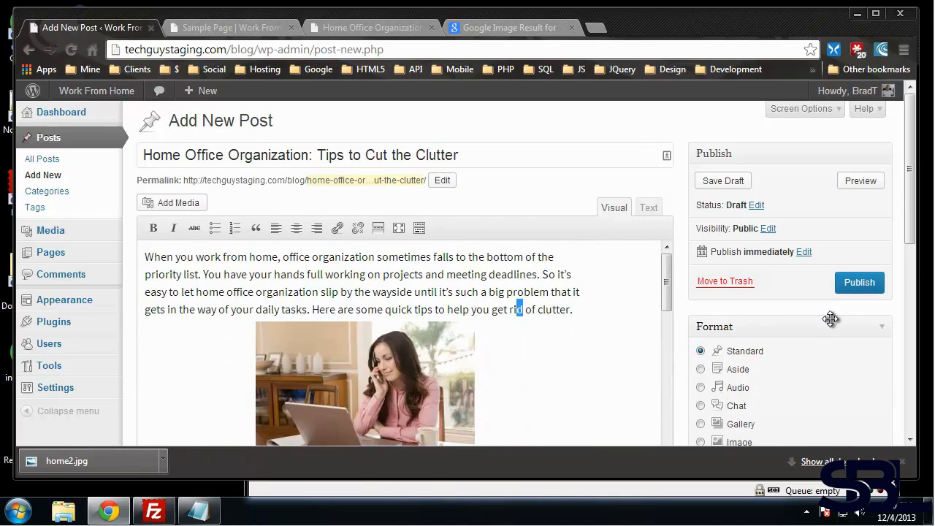
scroll(819, 332, down, 1)
click(903, 462)
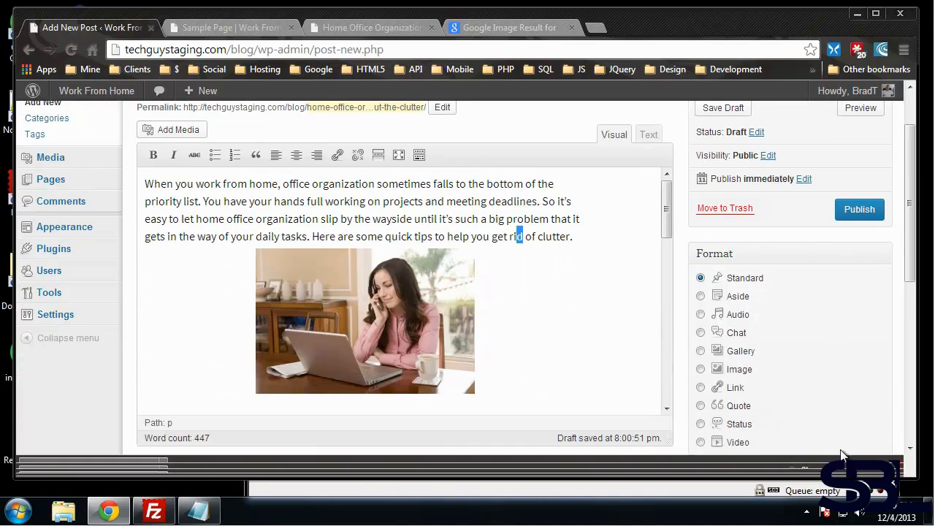
scroll(486, 265, up, 1)
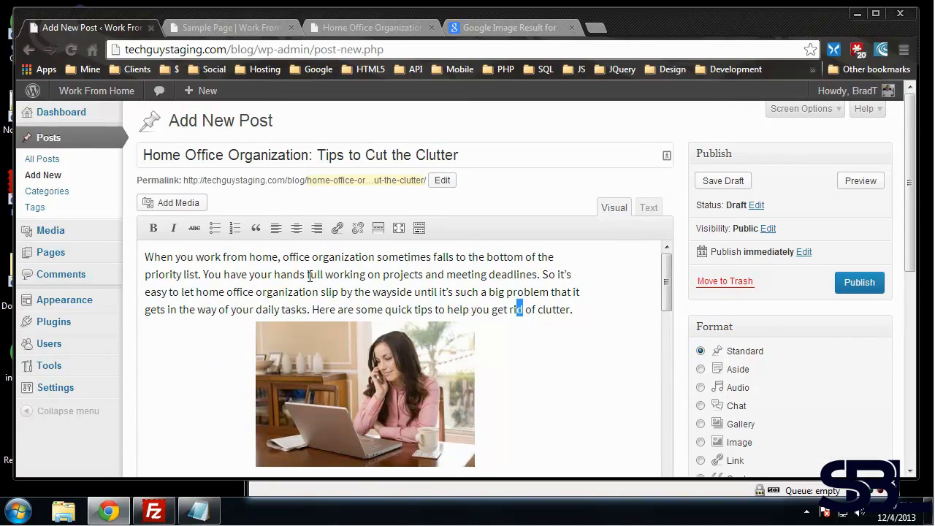
drag(172, 155, 360, 166)
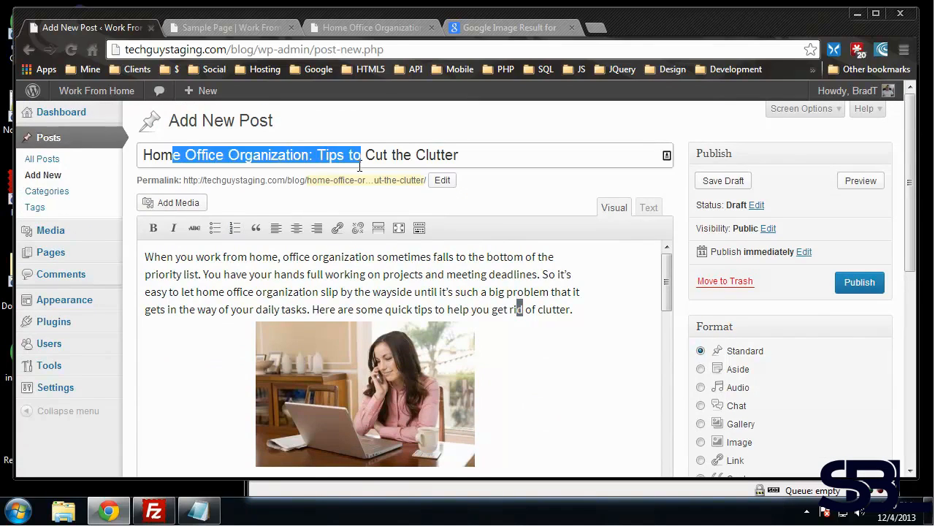
click(196, 292)
scroll(196, 307, down, 3)
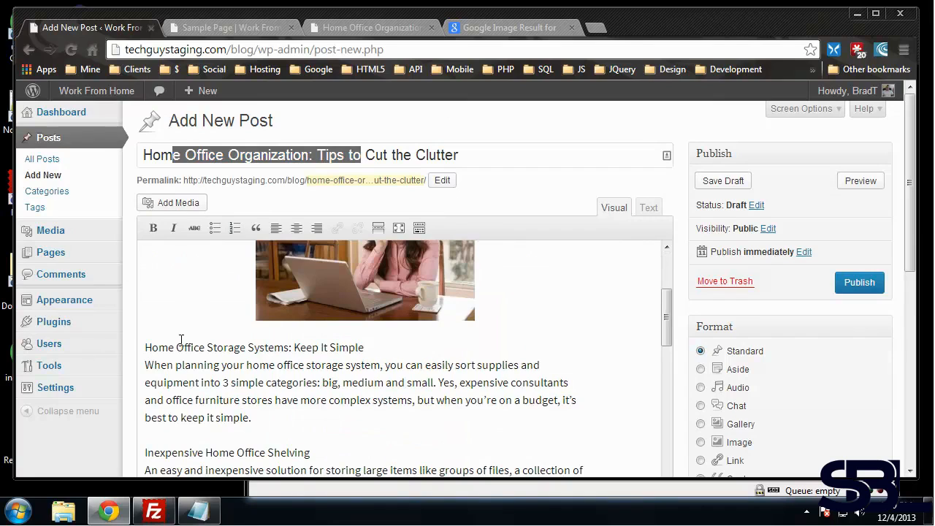
scroll(200, 414, down, 1)
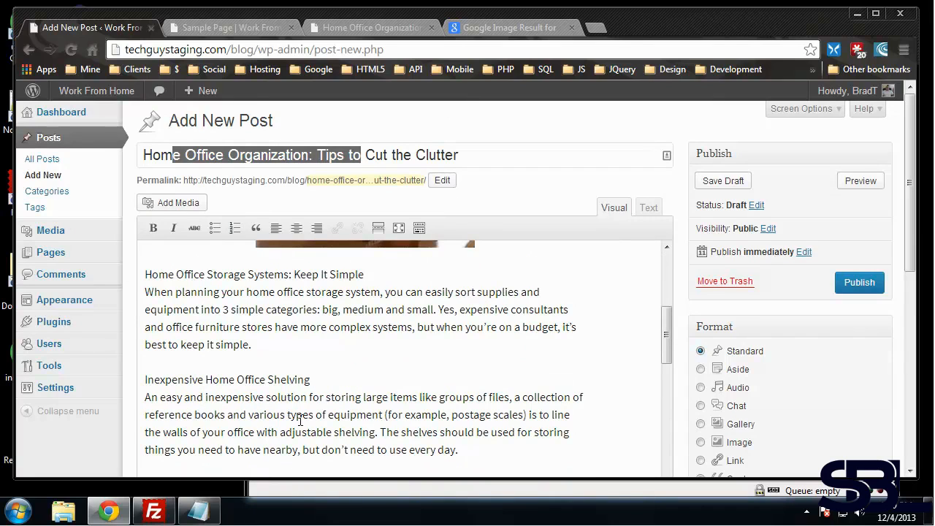
In the post's HTML text view, add opening <h4> tags before "Home Office Storage Systems: Keep It Simple" and "Inexpensive Home Office Shelving"
drag(370, 279, 143, 276)
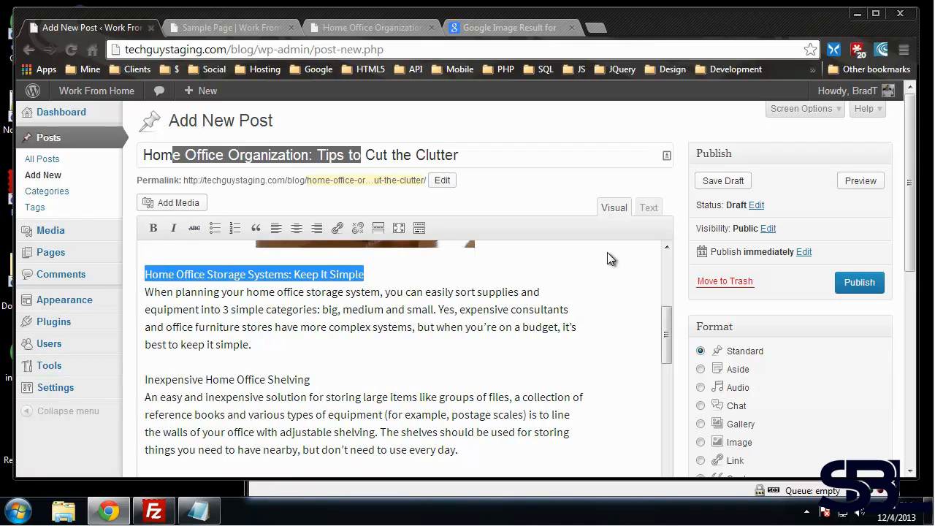
click(647, 212)
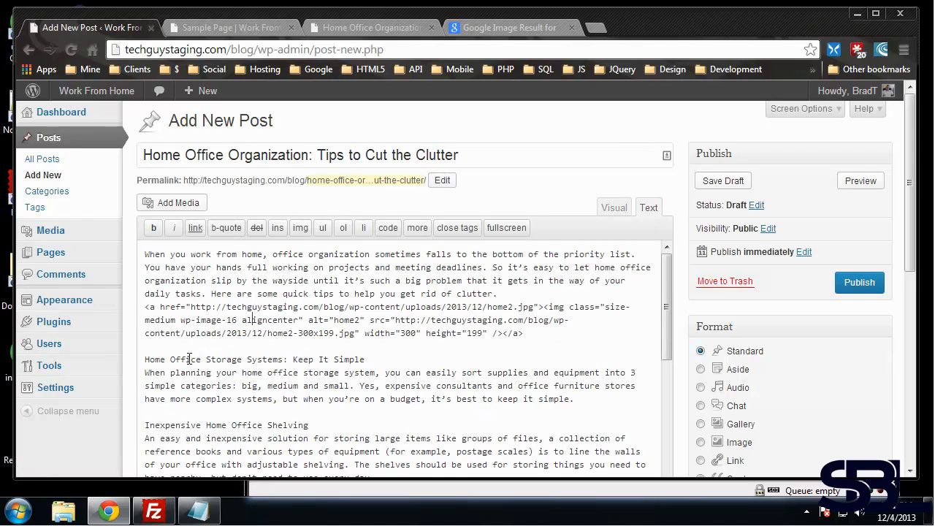
click(144, 360)
text(<h4>)
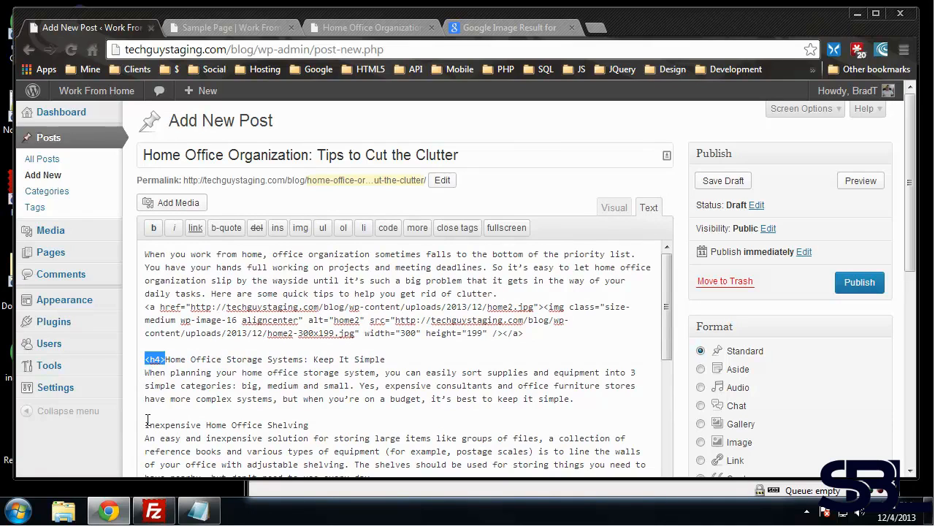
text(<h4>)
Add <h4> before the "You can purchase" paragraph and the Storing, Portable and Low Cost headings, and add a tag after the Low Cost heading
scroll(224, 424, down, 2)
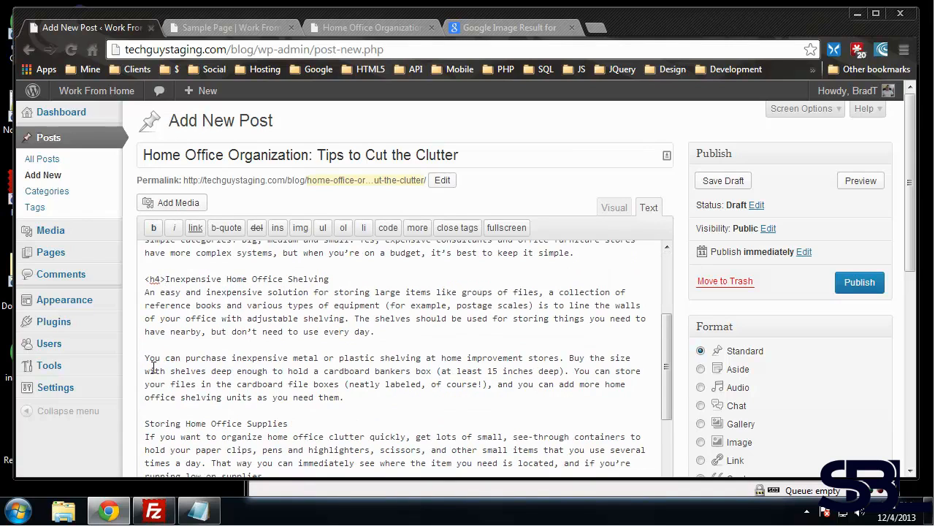
click(146, 358)
text(<h4>)
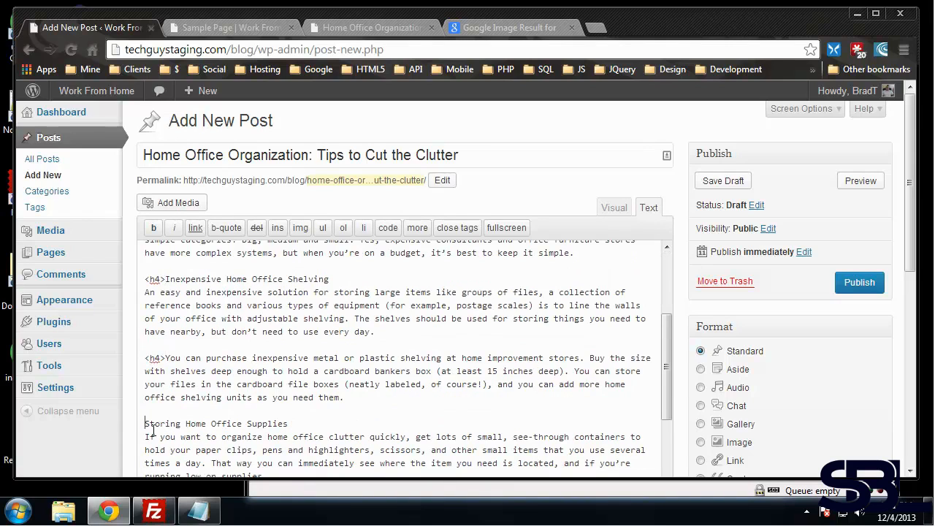
text(<h4>)
scroll(213, 429, down, 1)
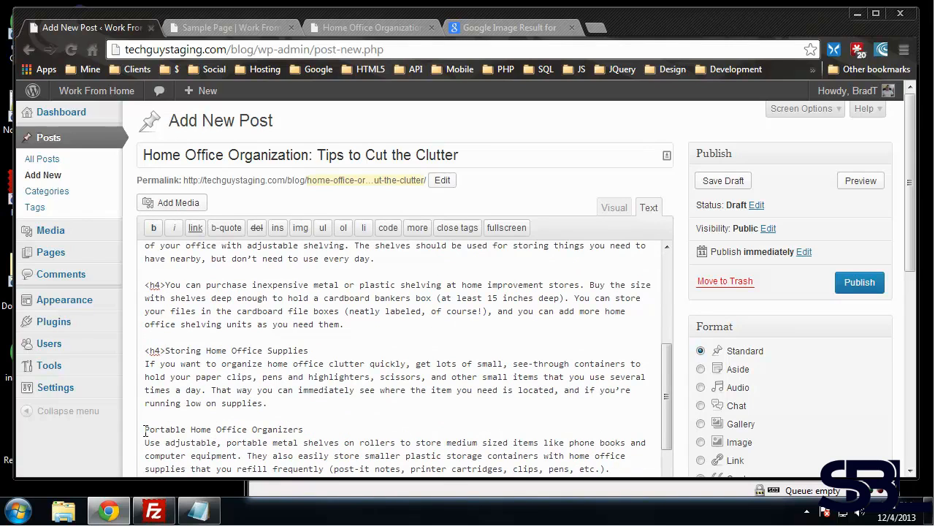
click(145, 430)
text(<h4>)
scroll(187, 426, down, 3)
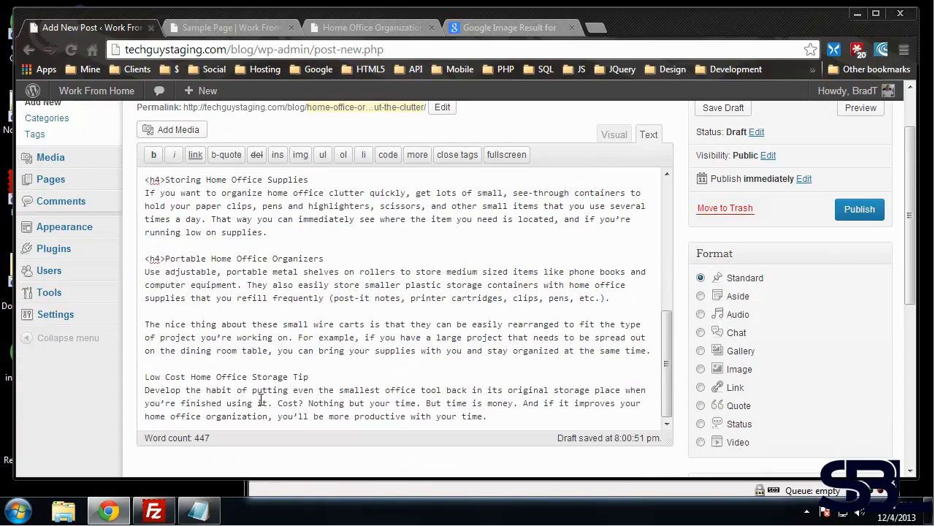
text(<h4>)
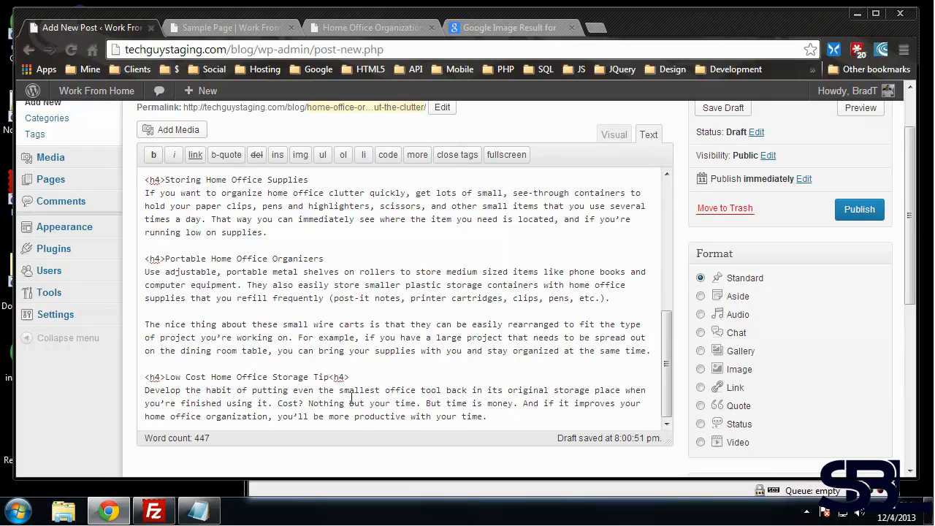
Close all section headings with </h4> and delete the stray <h4> before the "You can purchase" paragraph
drag(361, 377, 330, 380)
key(ctrl+c)
click(331, 258)
key(ctrl+v)
scroll(395, 328, up, 3)
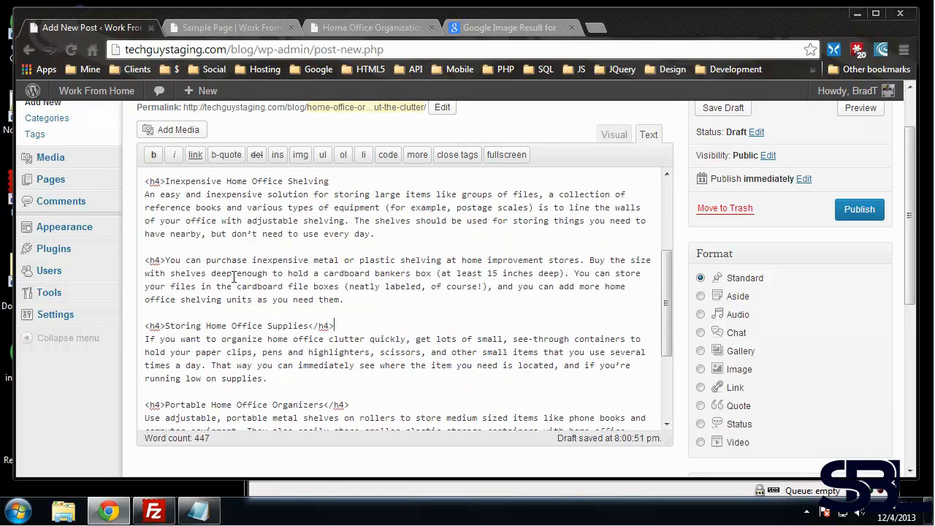
drag(167, 261, 121, 272)
key(Delete)
scroll(313, 369, up, 1)
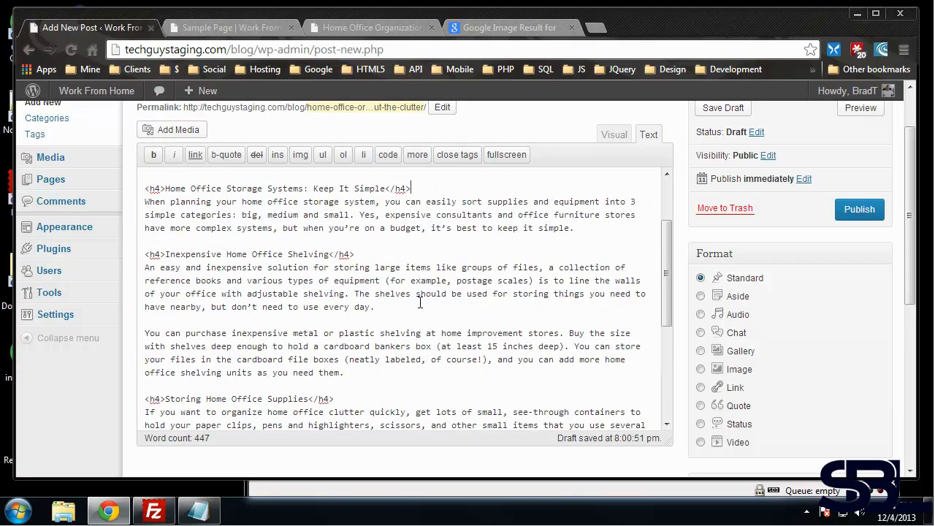
Return the post to the visual editor and review the formatted section headings
scroll(420, 304, up, 4)
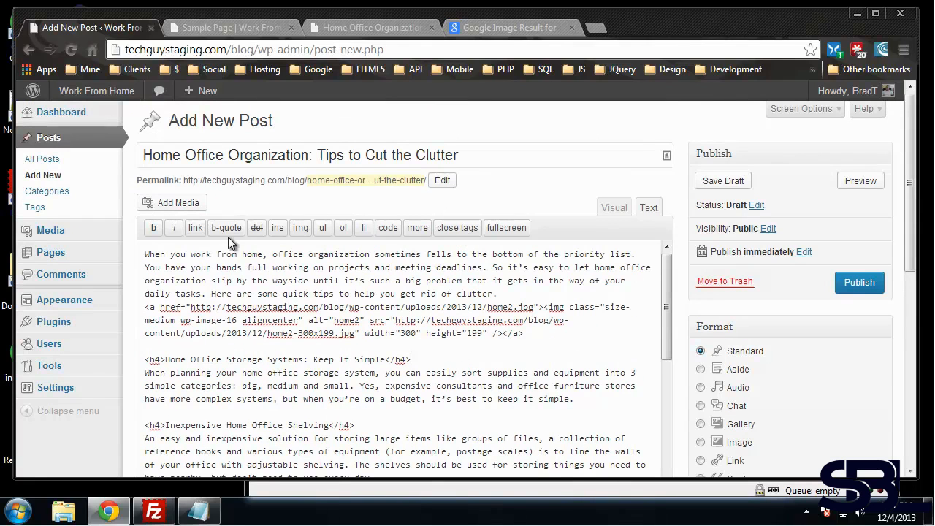
click(611, 208)
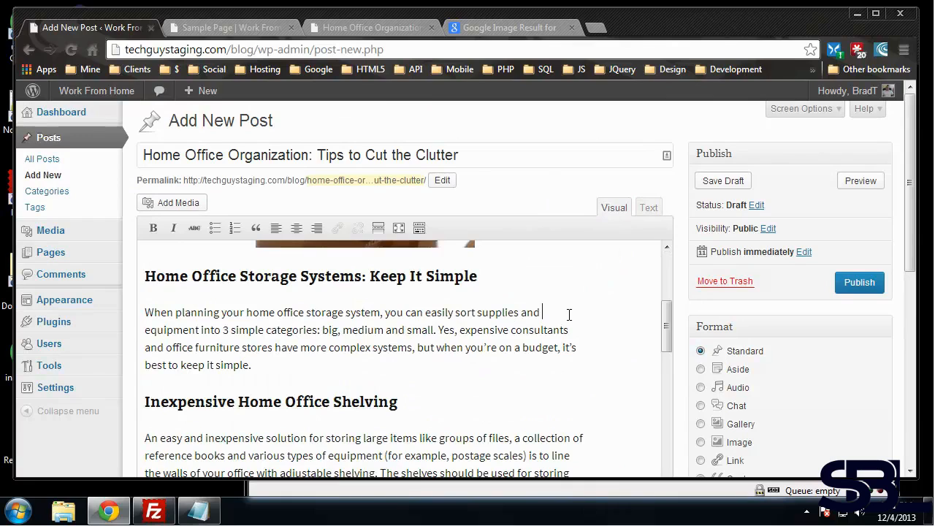
scroll(569, 314, down, 2)
click(593, 209)
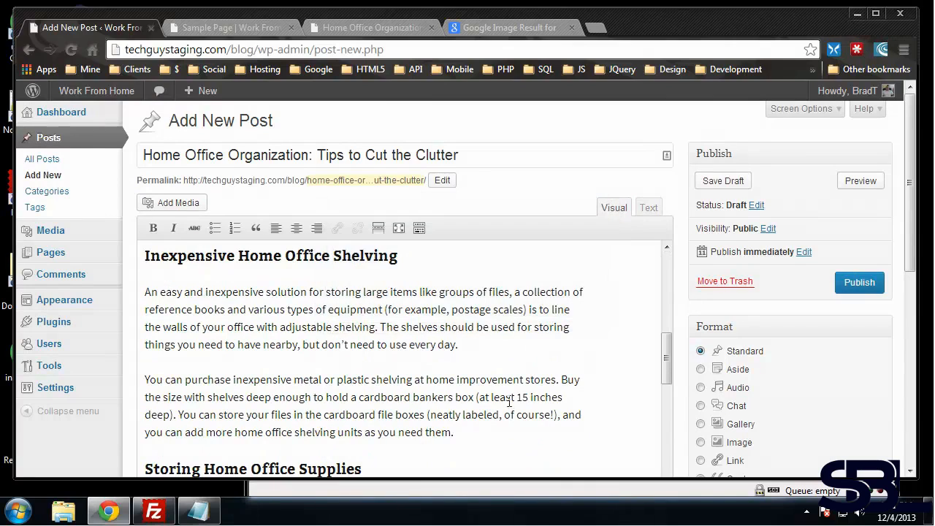
scroll(526, 360, down, 5)
scroll(524, 362, up, 8)
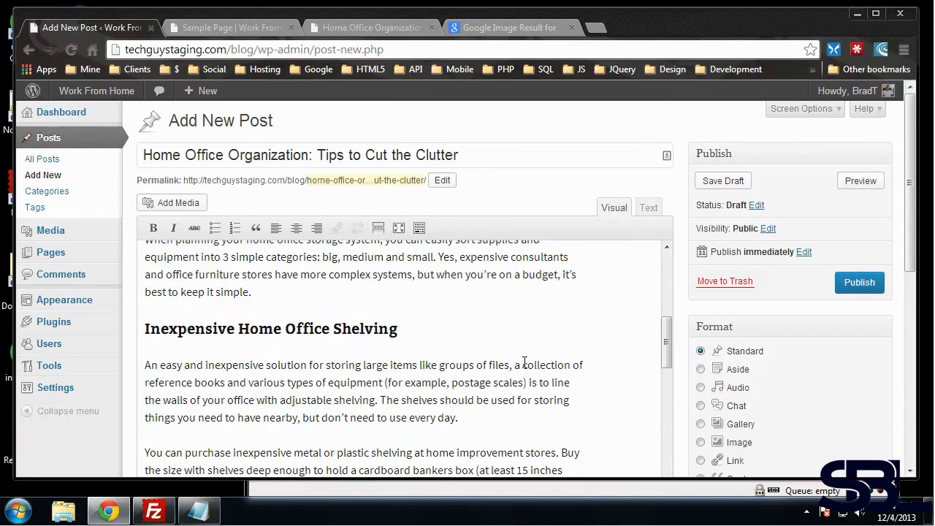
Add a new top-level category named Home Office and assign it to the post
scroll(726, 214, down, 2)
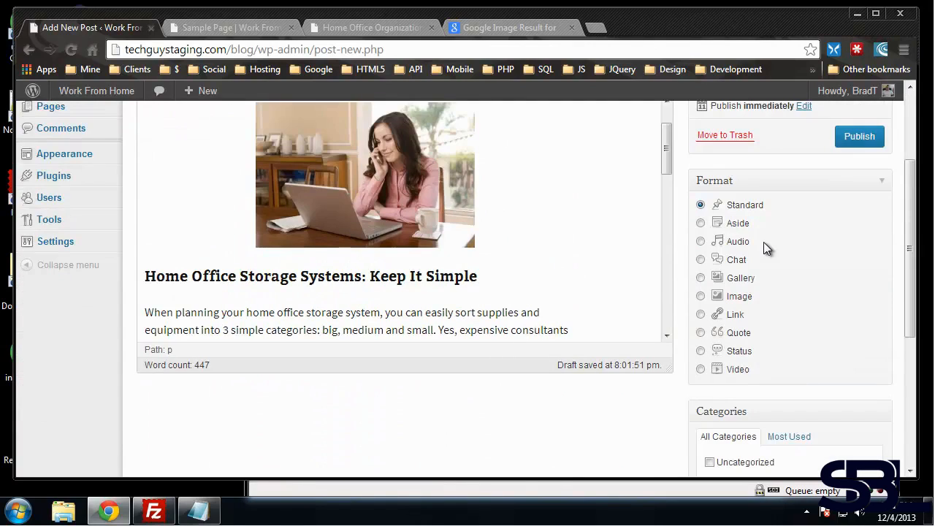
scroll(735, 252, down, 3)
scroll(741, 246, up, 2)
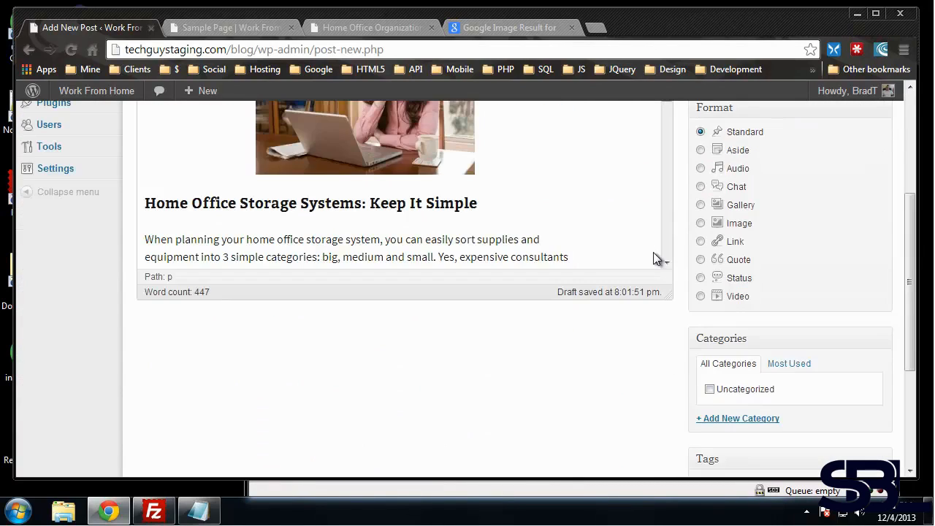
scroll(701, 233, up, 2)
scroll(741, 213, down, 3)
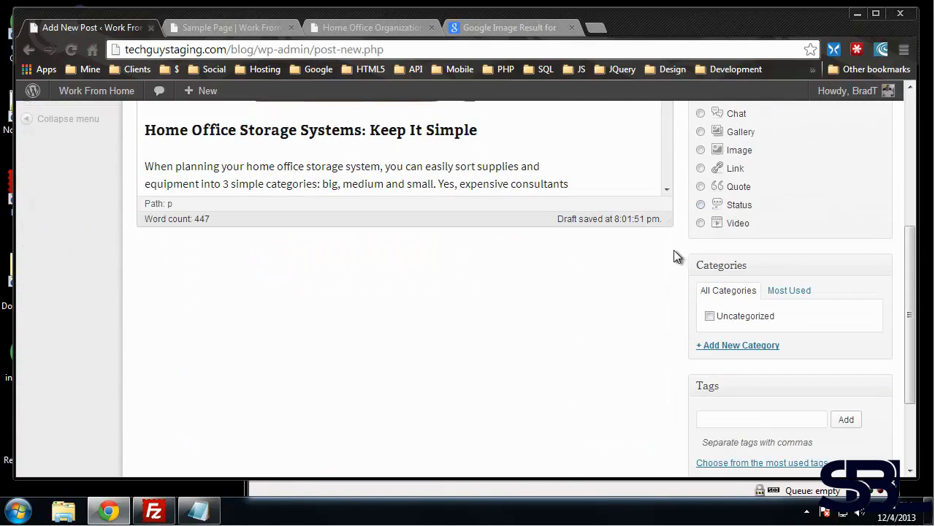
click(710, 347)
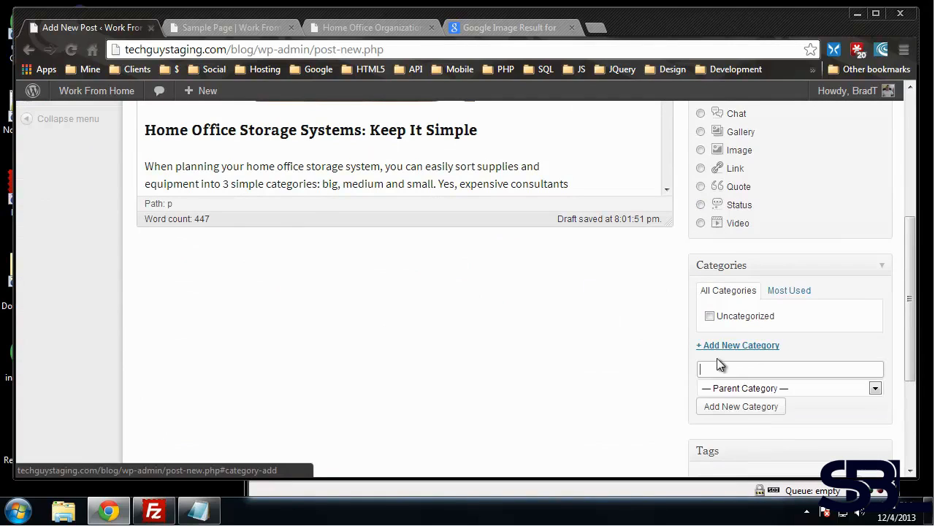
click(724, 370)
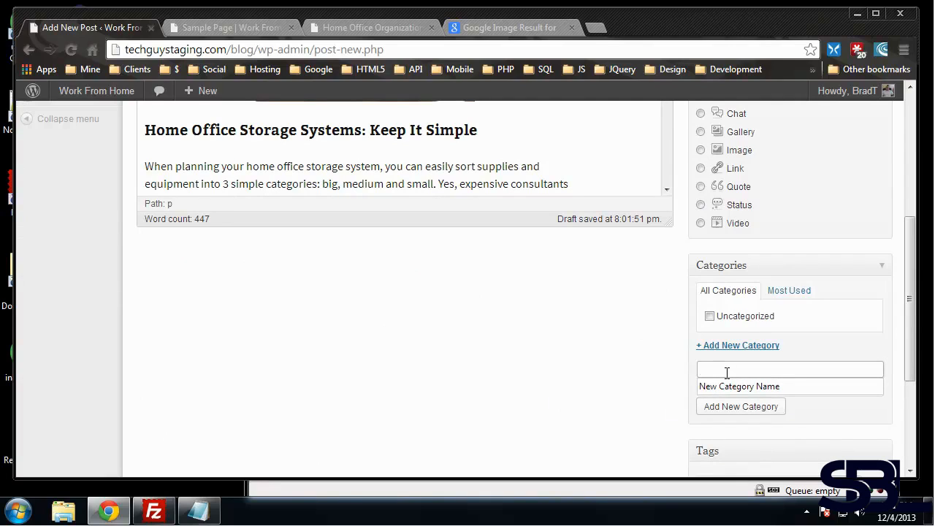
text(Home Office)
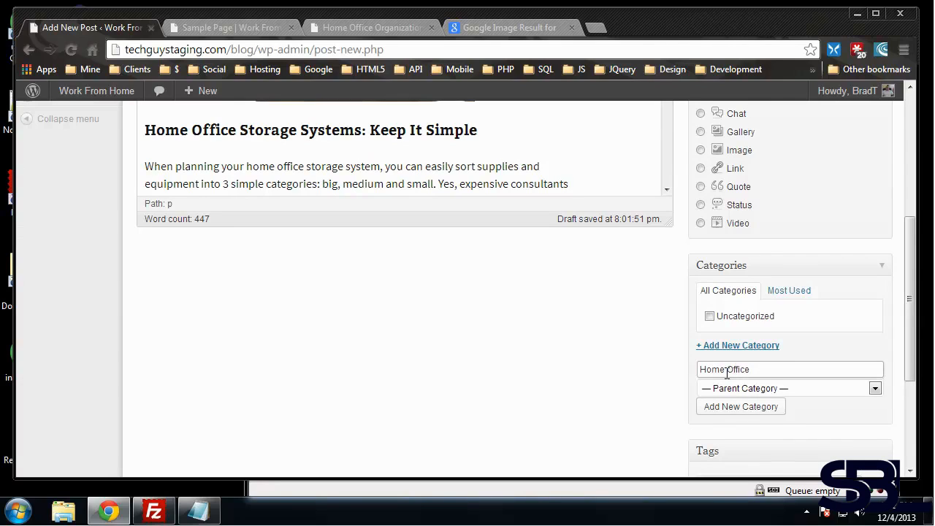
click(635, 386)
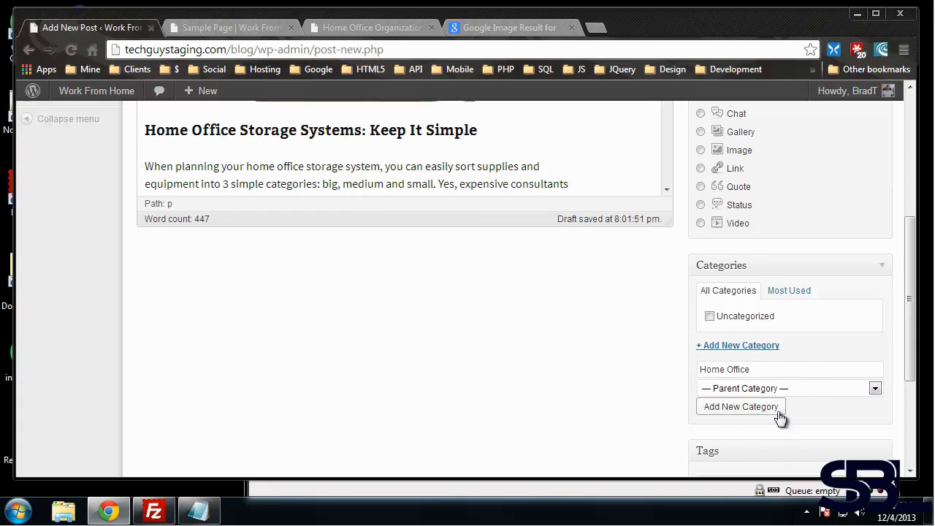
click(756, 414)
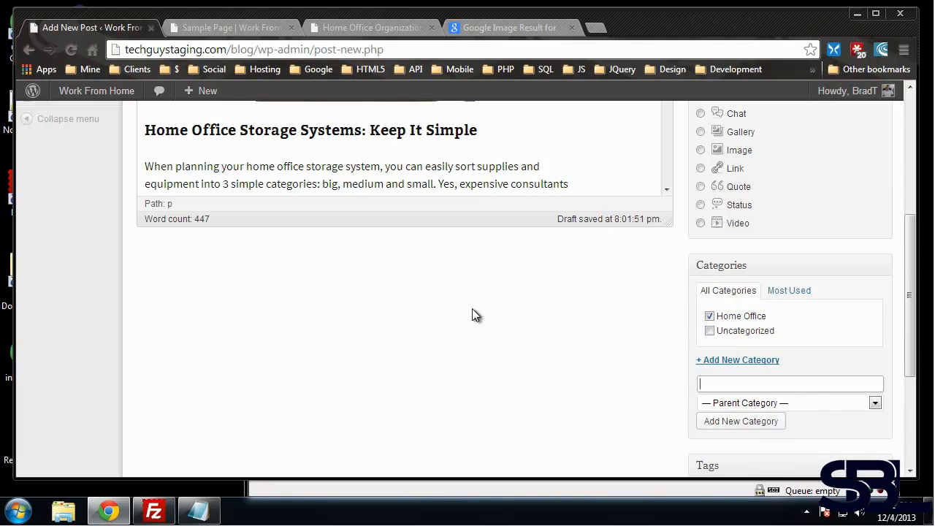
Enter "home office" as the post's first tag
scroll(472, 316, down, 3)
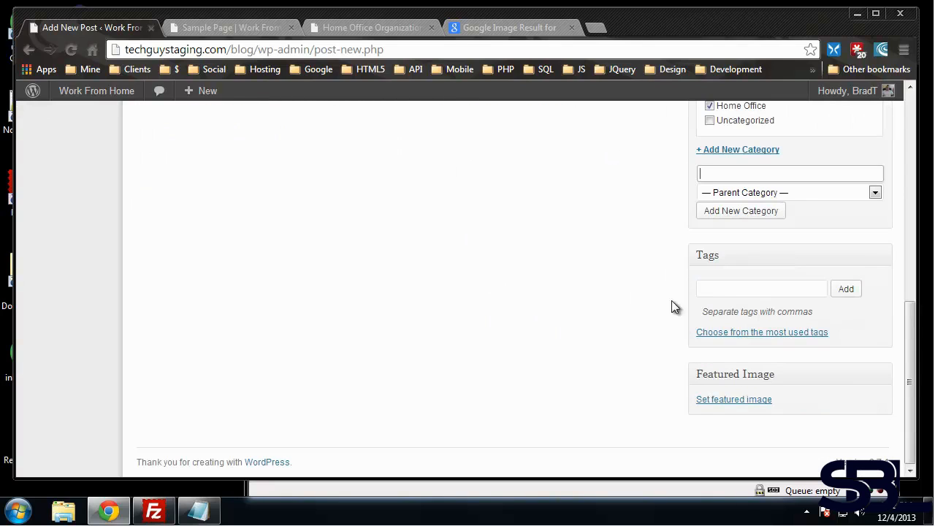
click(724, 289)
scroll(392, 258, up, 2)
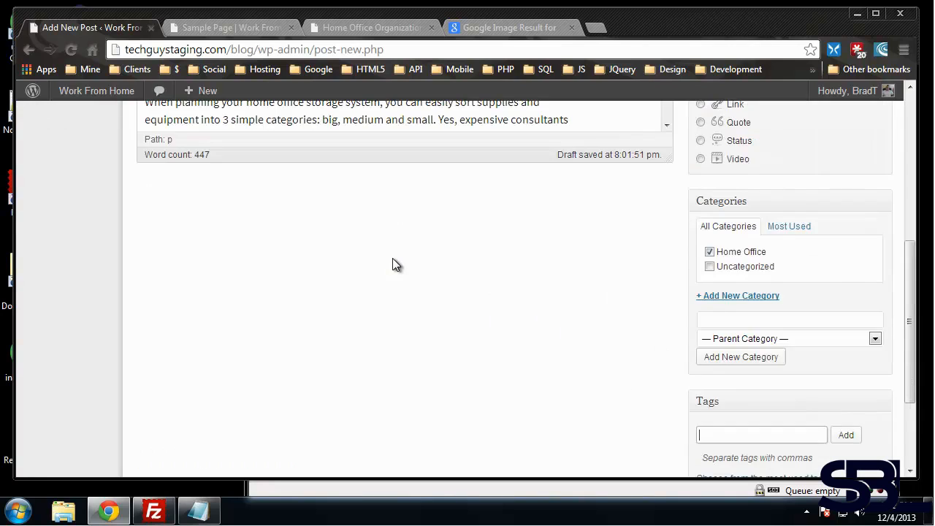
scroll(395, 258, down, 2)
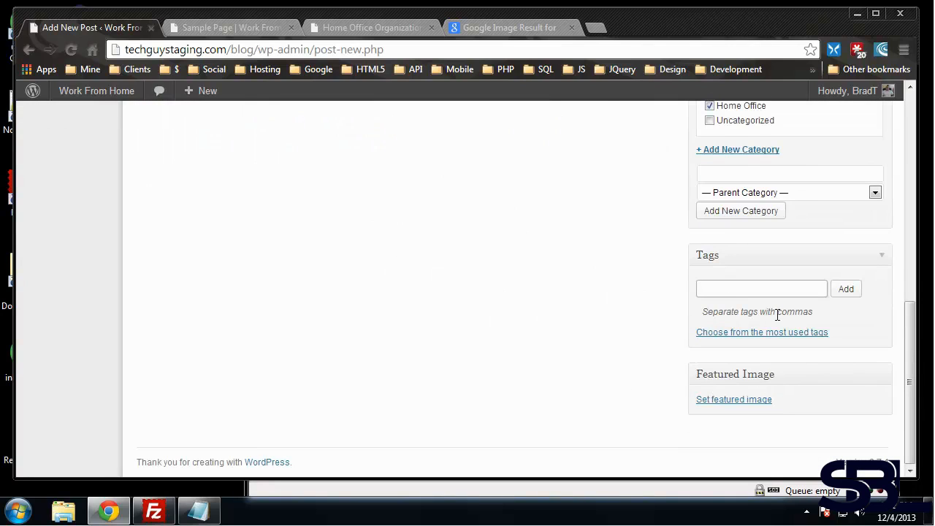
scroll(777, 315, up, 1)
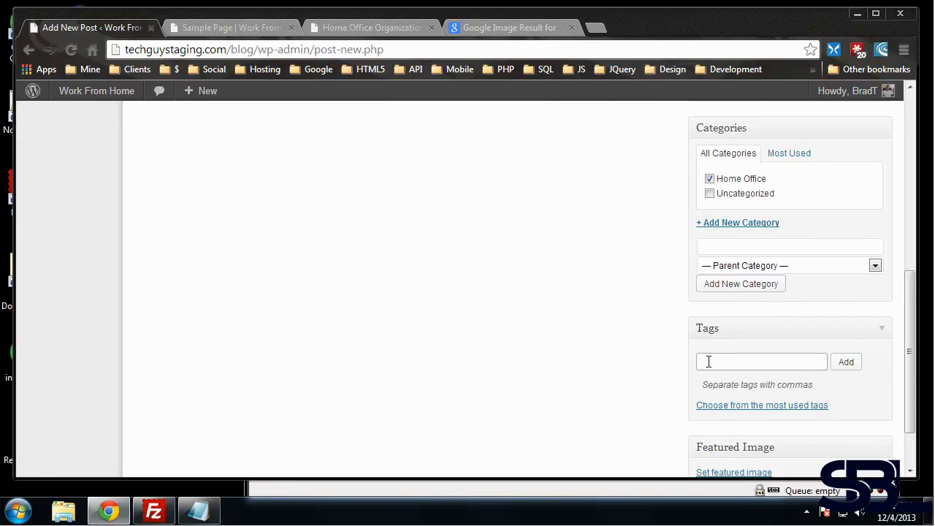
text(home office)
Append "home office clutter" to the post's tag entry, separated from the first tag by a comma
scroll(544, 334, up, 4)
scroll(535, 329, up, 3)
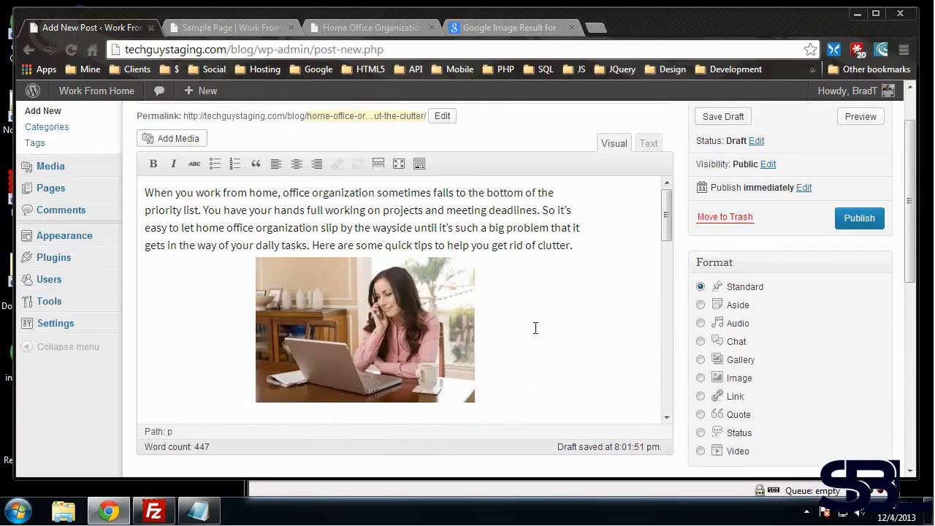
scroll(712, 208, down, 2)
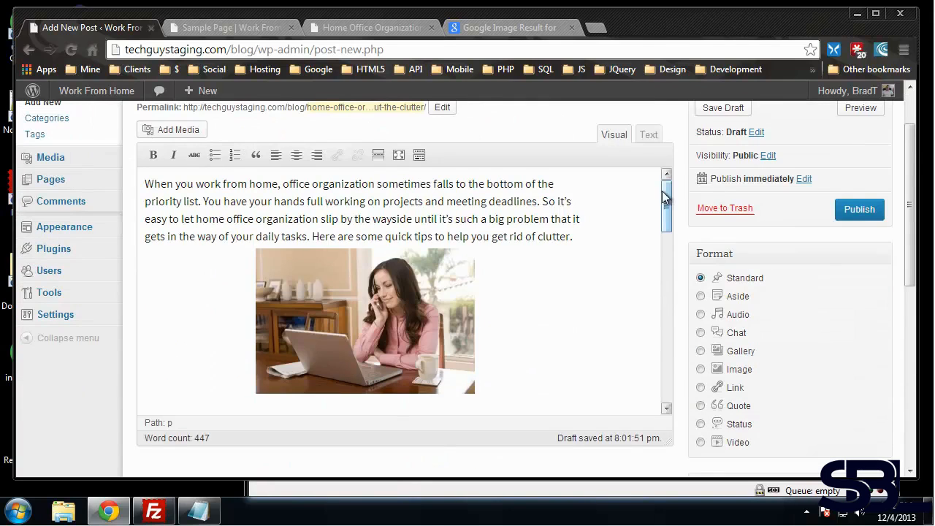
scroll(621, 193, up, 2)
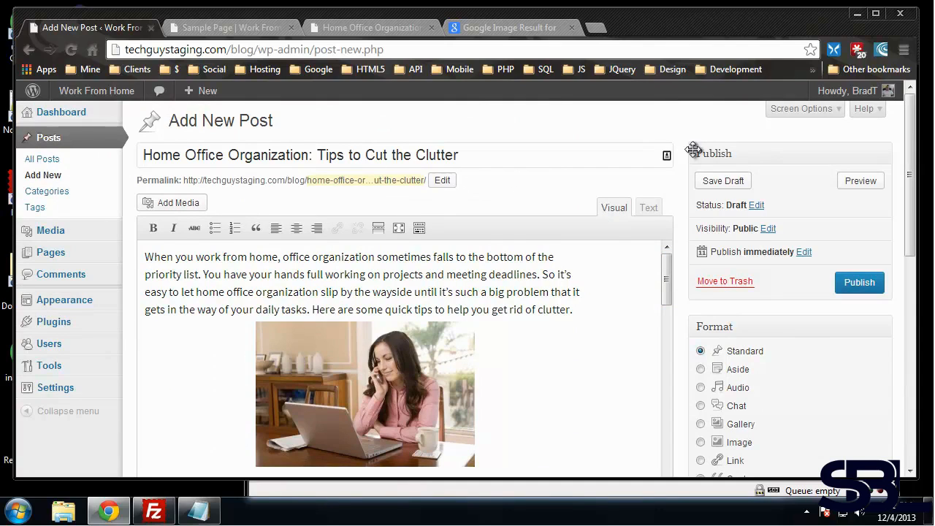
scroll(627, 253, down, 15)
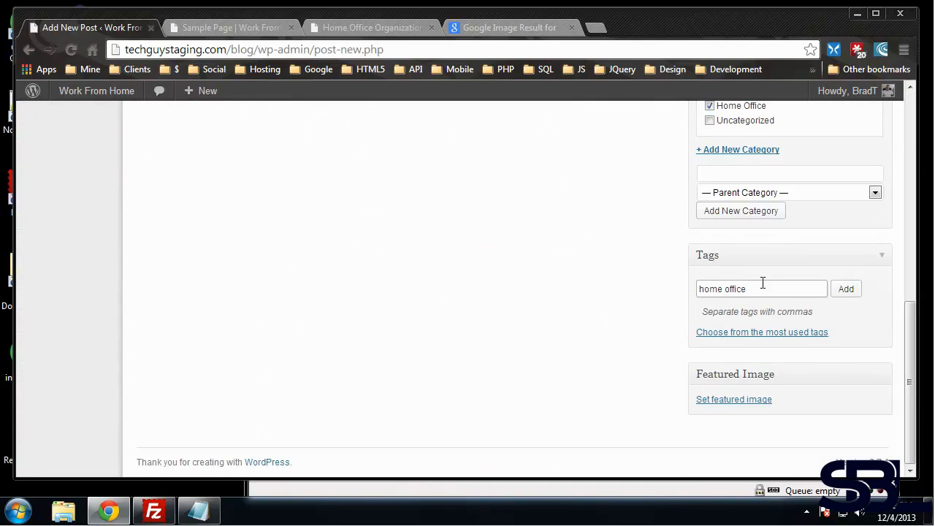
text(home office clutter)
Check the article for another keyword and append "office storage" to the comma-separated tag entry
scroll(600, 275, up, 4)
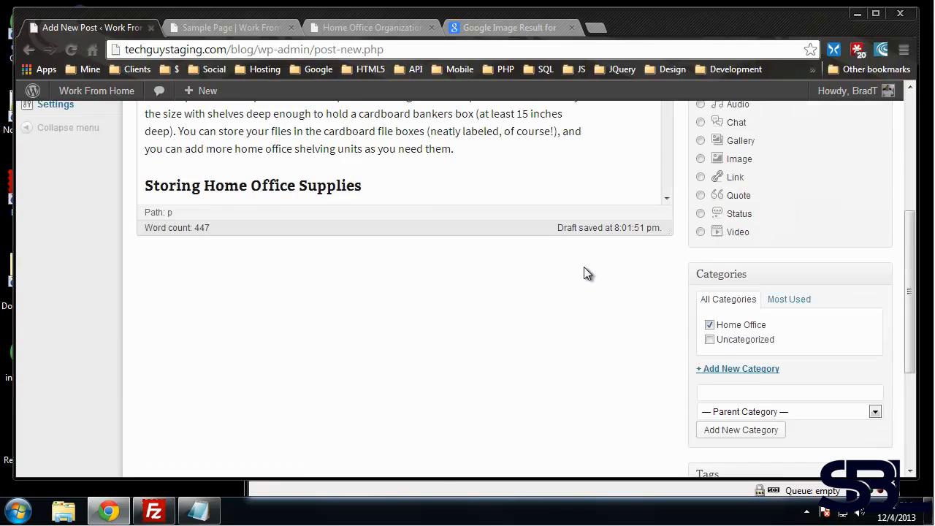
scroll(597, 358, up, 1)
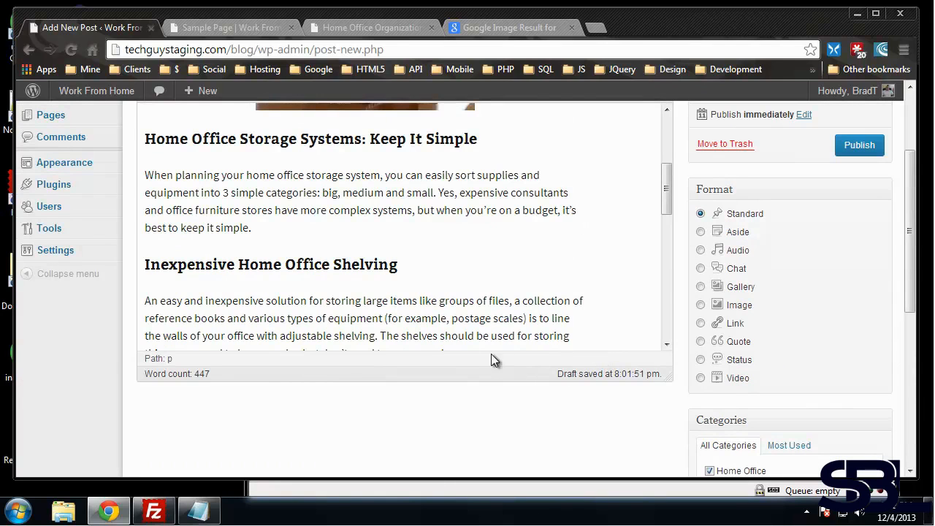
scroll(491, 358, up, 1)
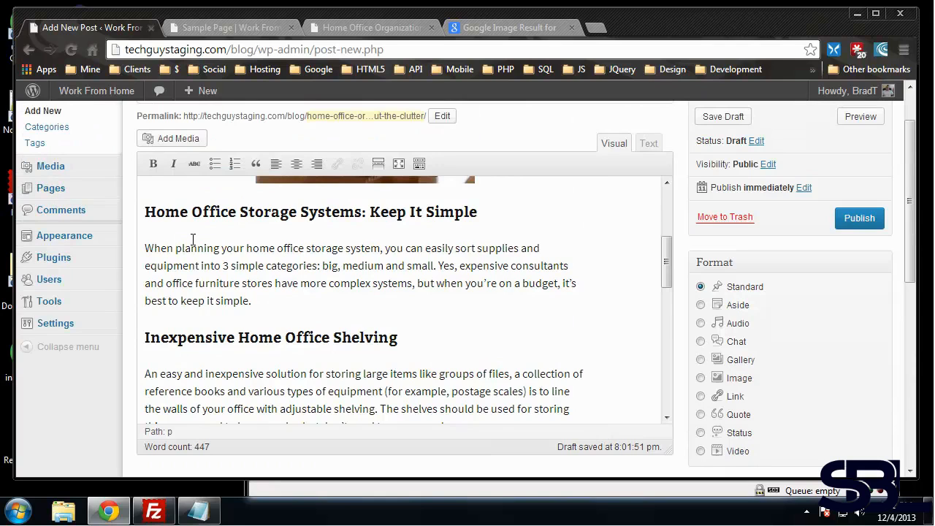
scroll(193, 240, down, 2)
scroll(191, 240, up, 2)
scroll(315, 235, up, 1)
scroll(475, 294, down, 2)
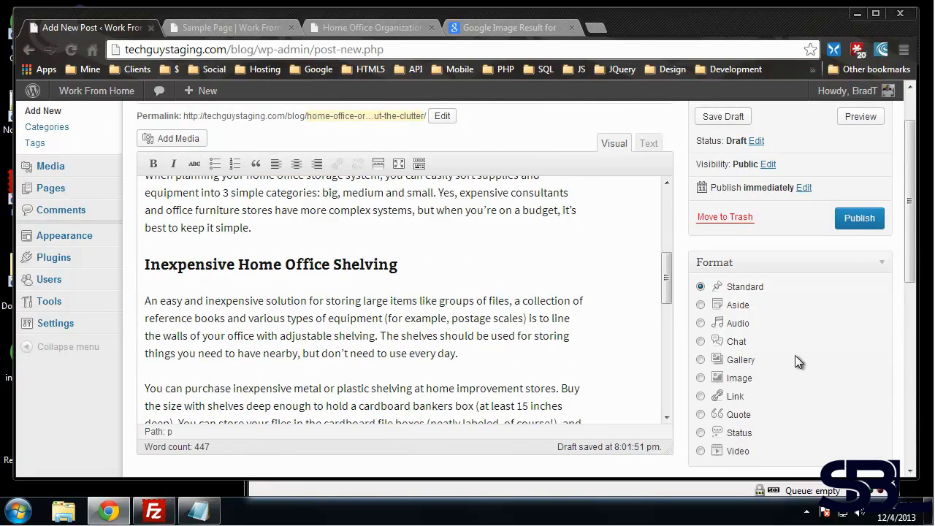
scroll(597, 354, down, 10)
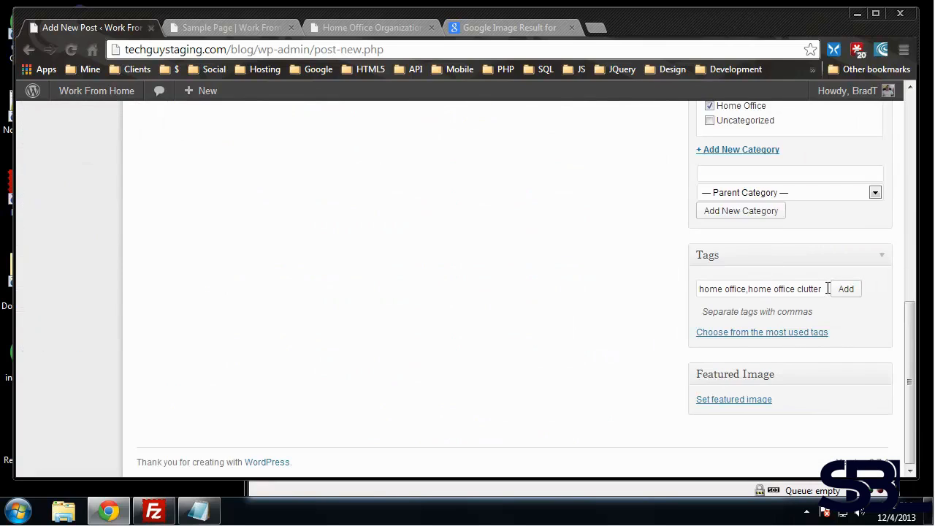
click(826, 289)
text(,office)
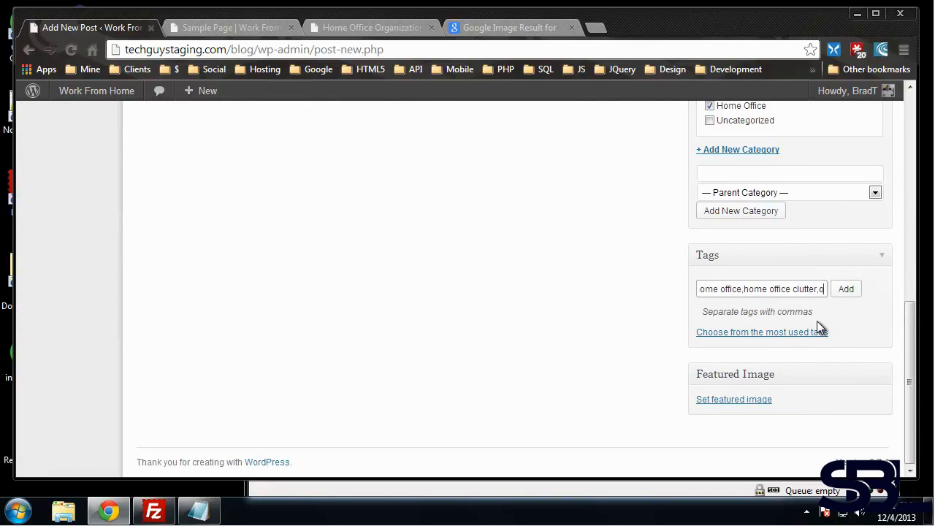
text( storage)
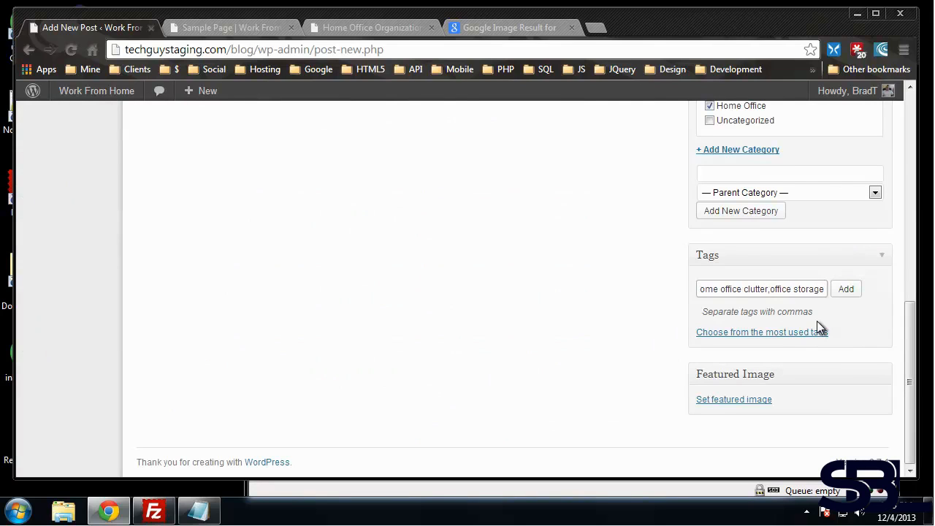
click(566, 307)
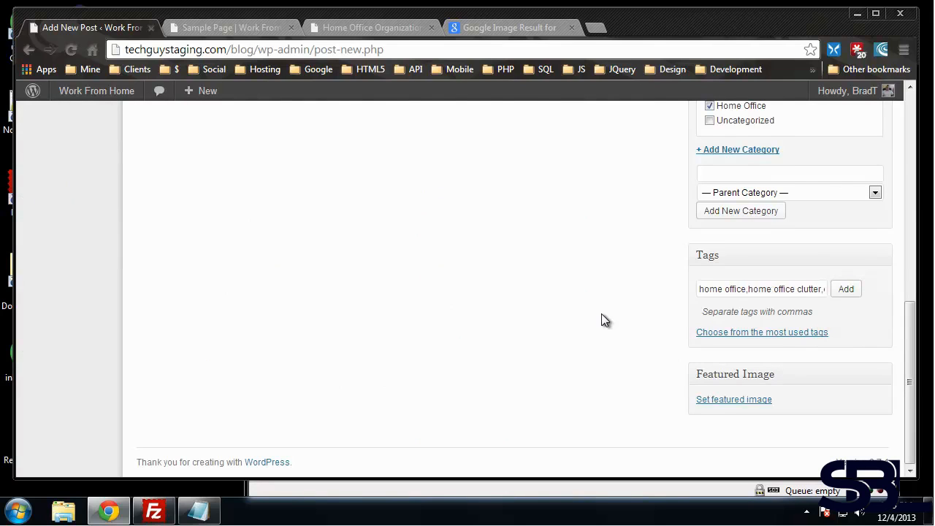
Review the rest of the article down to the Low Cost section and compare it with the entered tags
scroll(602, 314, up, 5)
scroll(310, 286, down, 3)
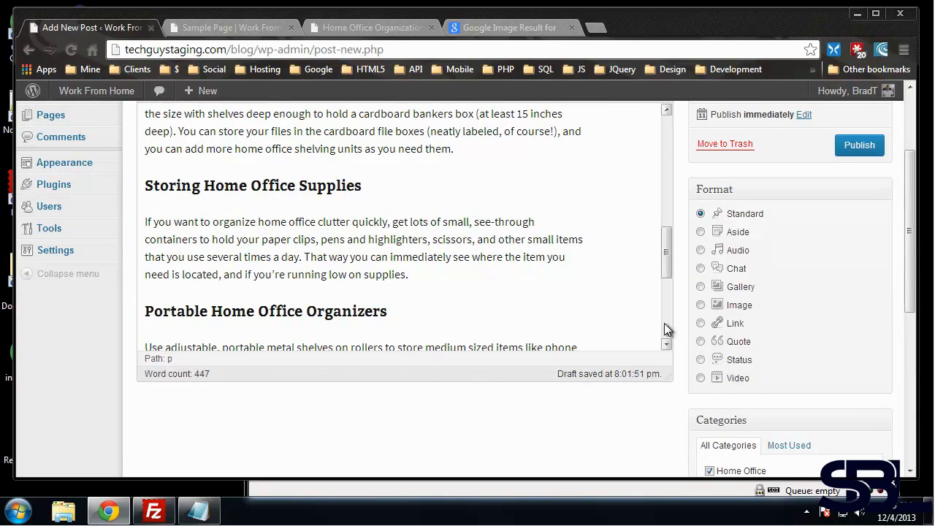
scroll(552, 460, up, 1)
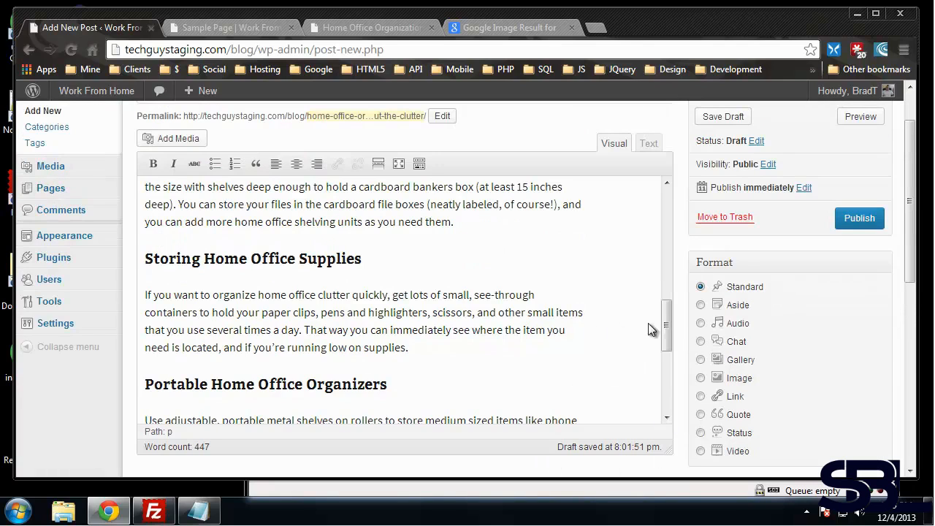
drag(667, 327, 669, 377)
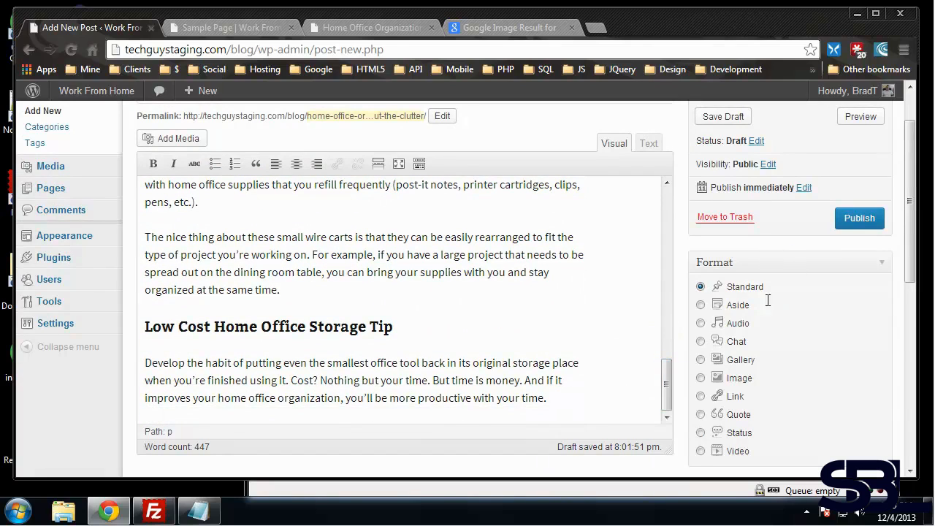
scroll(324, 376, down, 1)
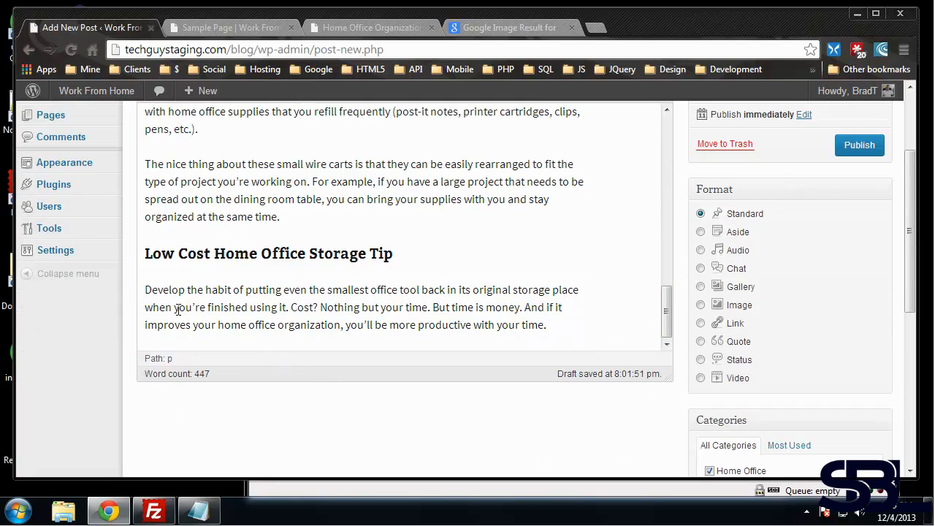
scroll(502, 336, down, 2)
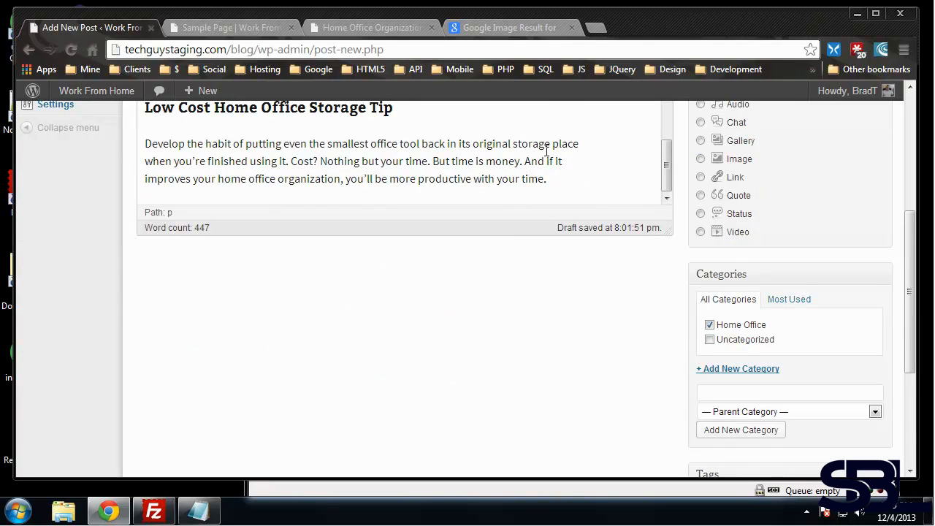
scroll(525, 330, down, 2)
scroll(541, 332, down, 1)
scroll(600, 330, up, 2)
scroll(633, 358, down, 1)
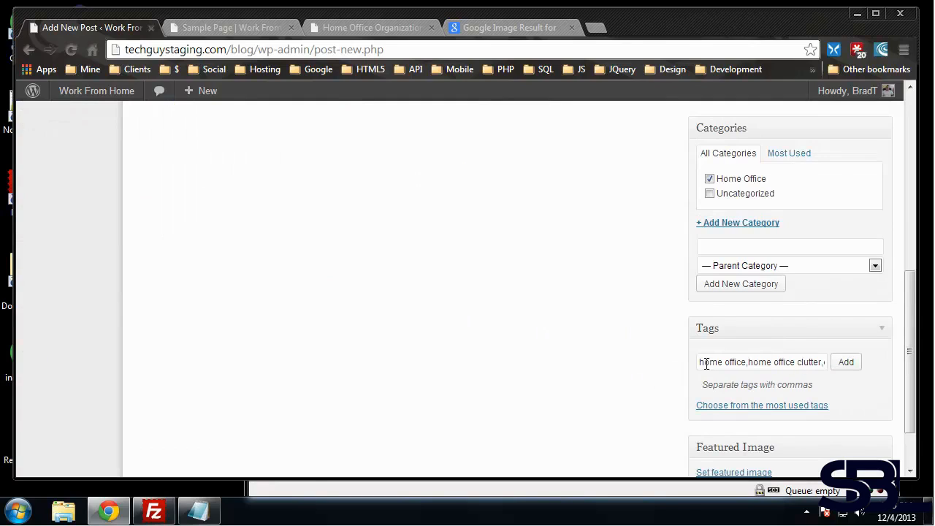
click(737, 362)
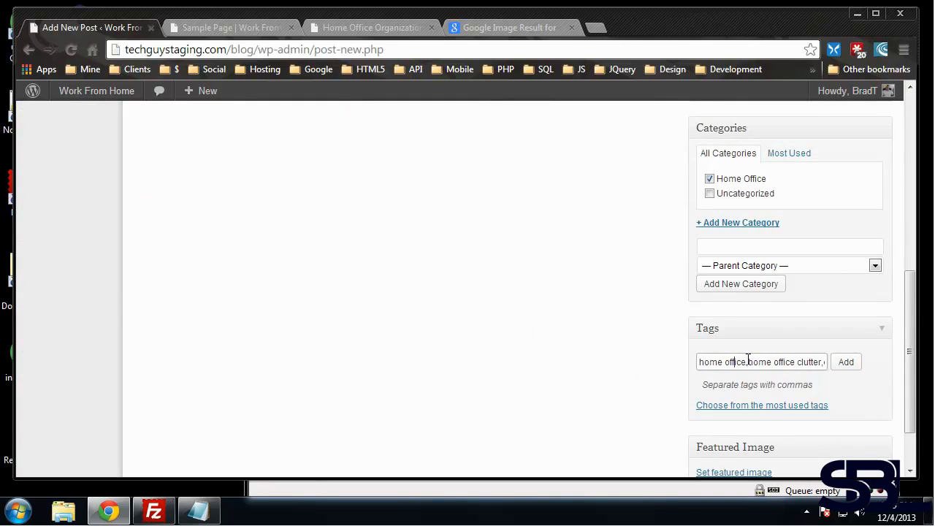
drag(754, 362, 721, 361)
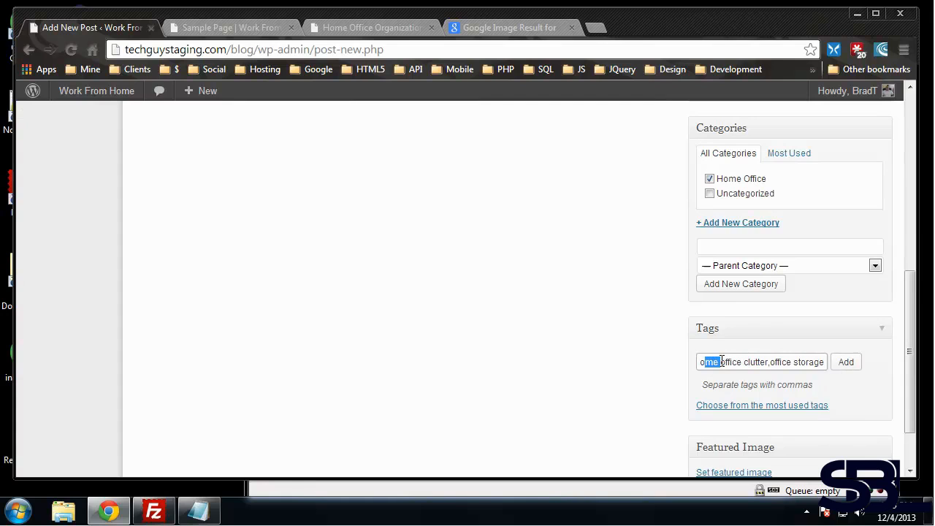
click(570, 332)
Check the post over once more and publish it
scroll(511, 358, up, 10)
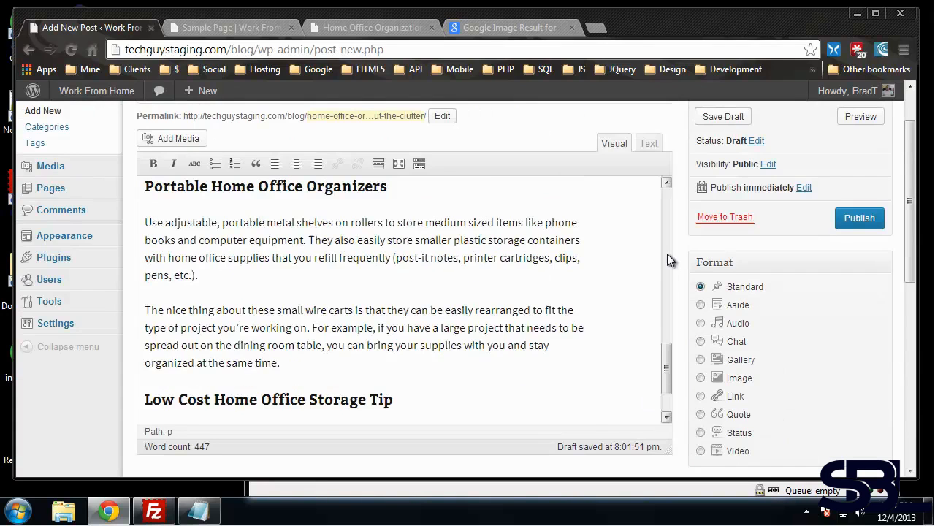
scroll(667, 254, down, 1)
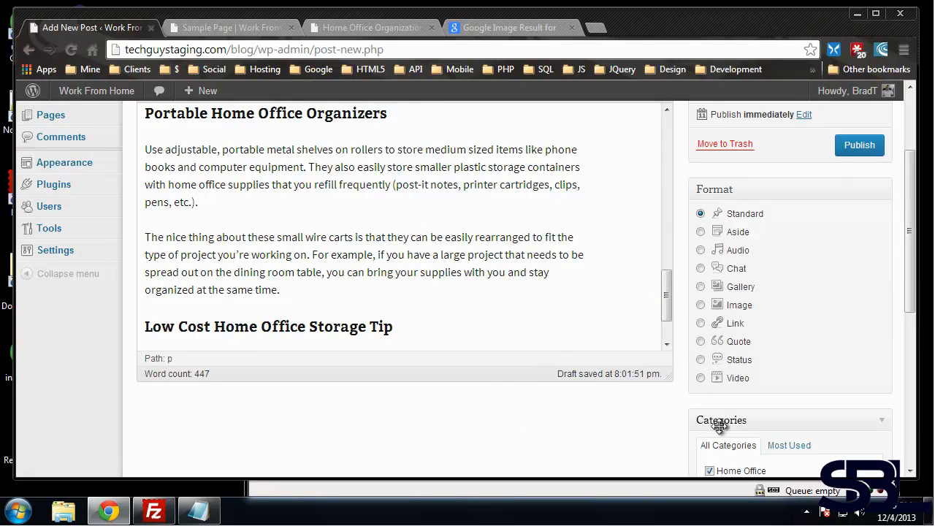
scroll(694, 409, up, 2)
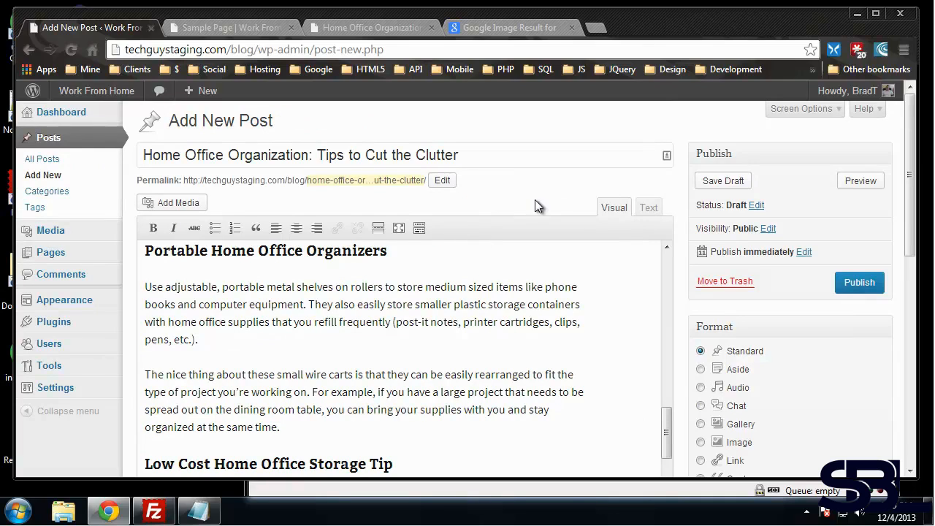
click(859, 282)
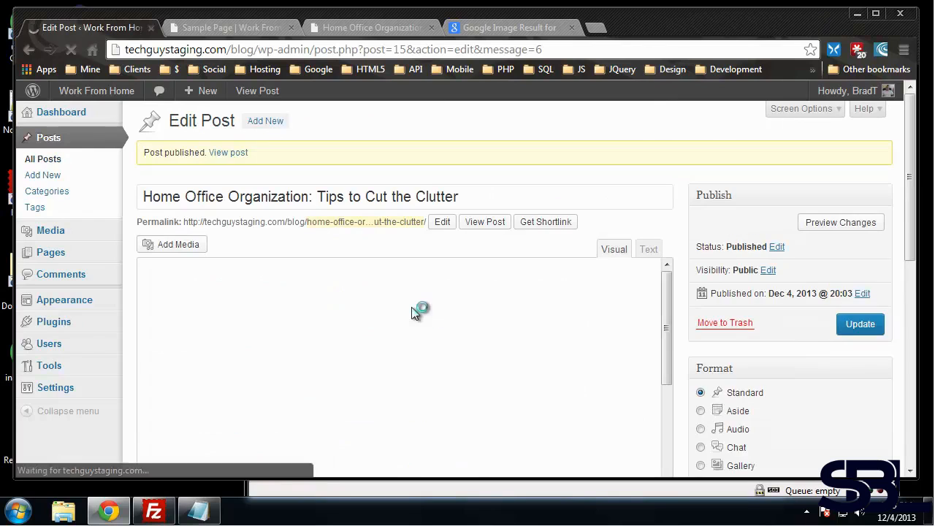
Open the Work From Home blog's front page and examine the published post's category, tags, image and section headings
click(221, 27)
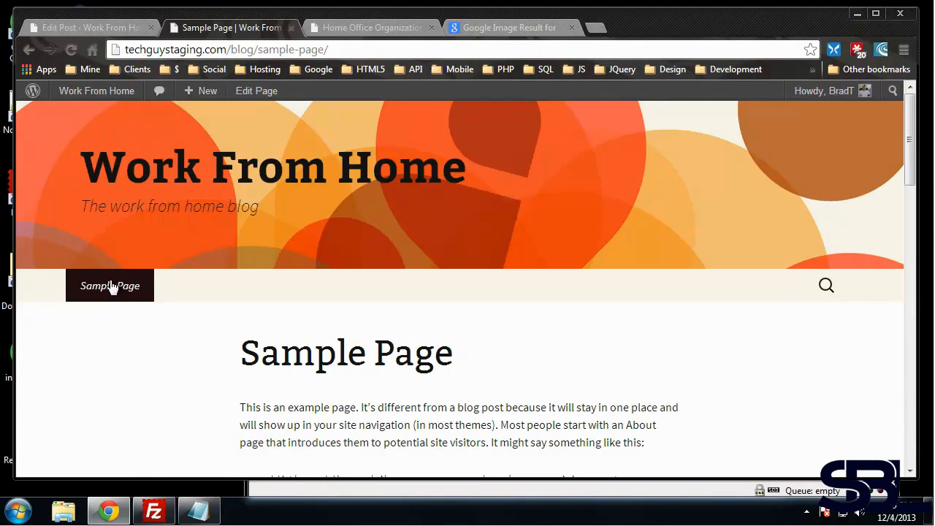
click(267, 164)
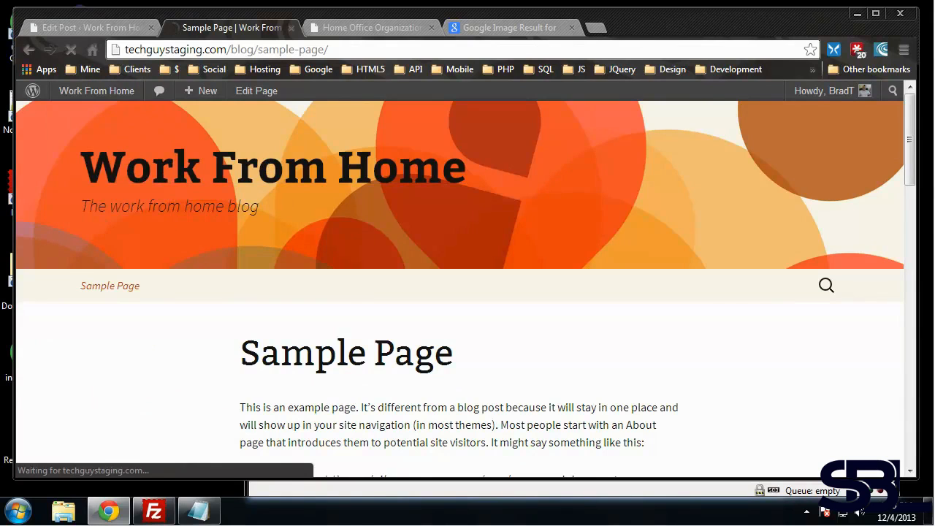
scroll(260, 171, down, 4)
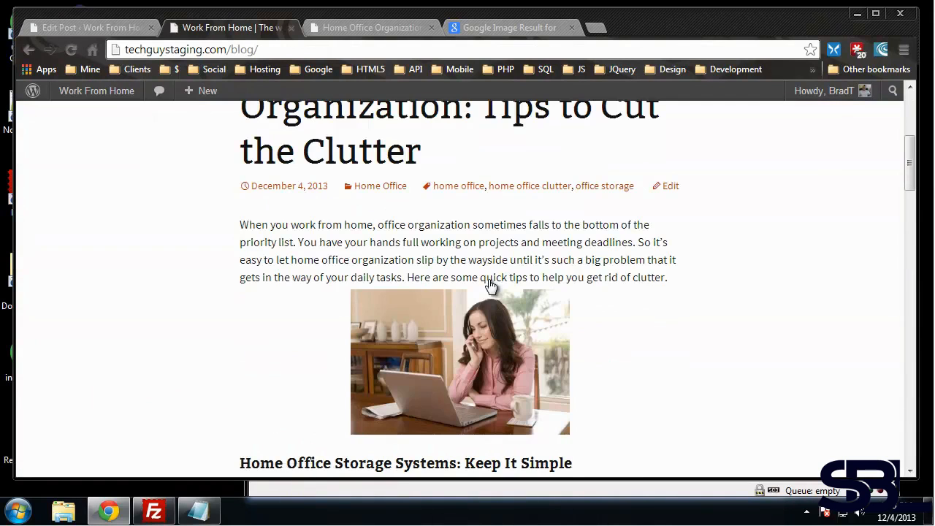
scroll(735, 395, down, 7)
scroll(682, 347, up, 2)
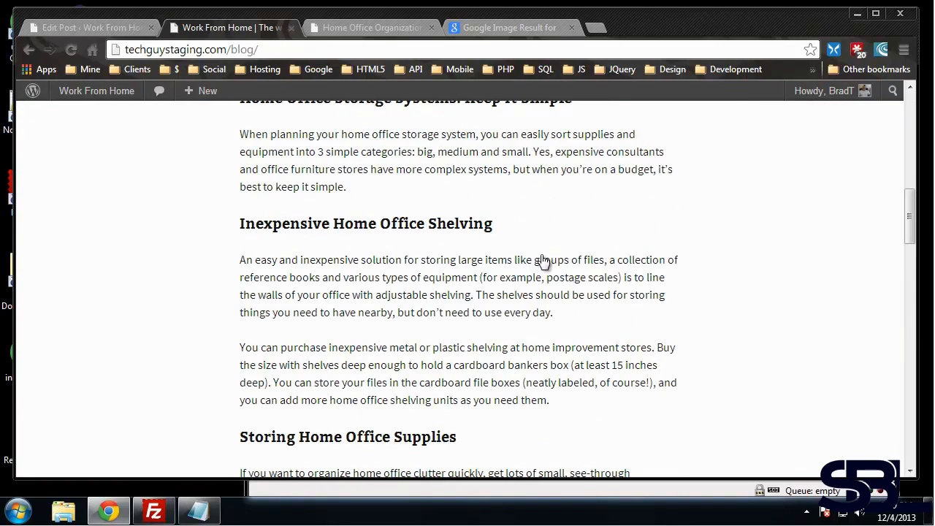
scroll(730, 278, up, 5)
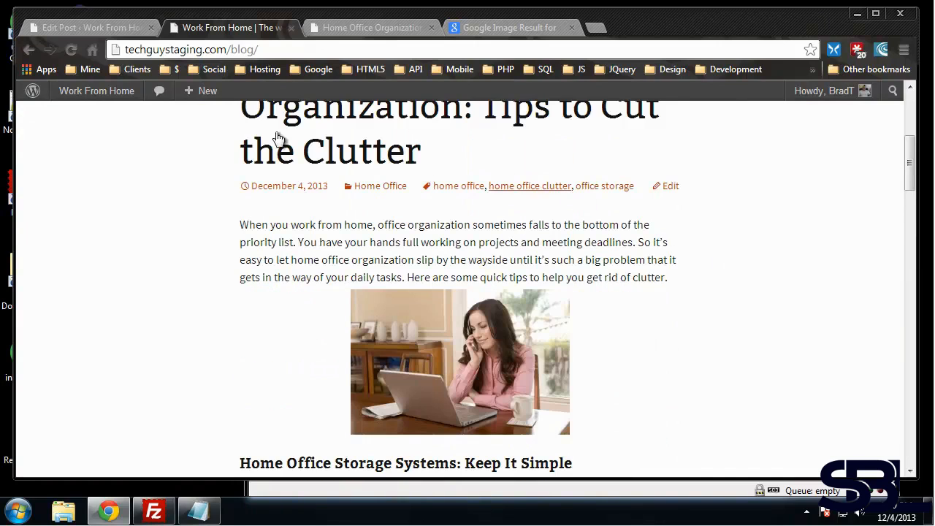
scroll(398, 209, down, 1)
scroll(199, 242, down, 2)
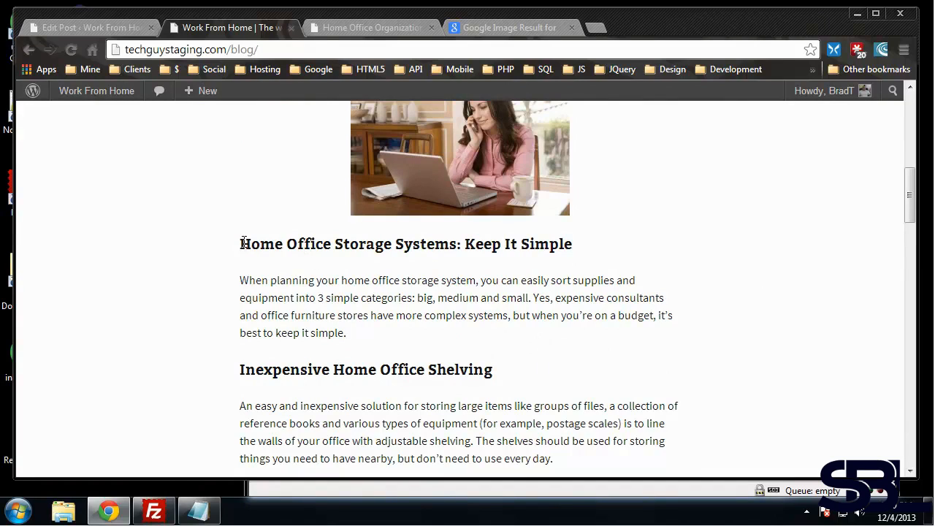
drag(243, 243, 333, 244)
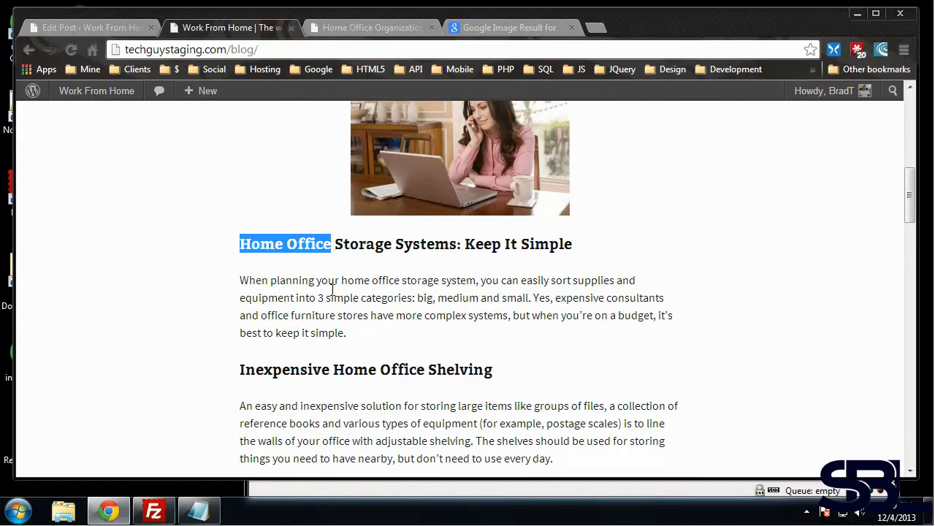
Read through the live post's sections down to Portable Home Office Organizers and check the headings for the keyword "Home Office"
click(400, 324)
scroll(404, 373, down, 3)
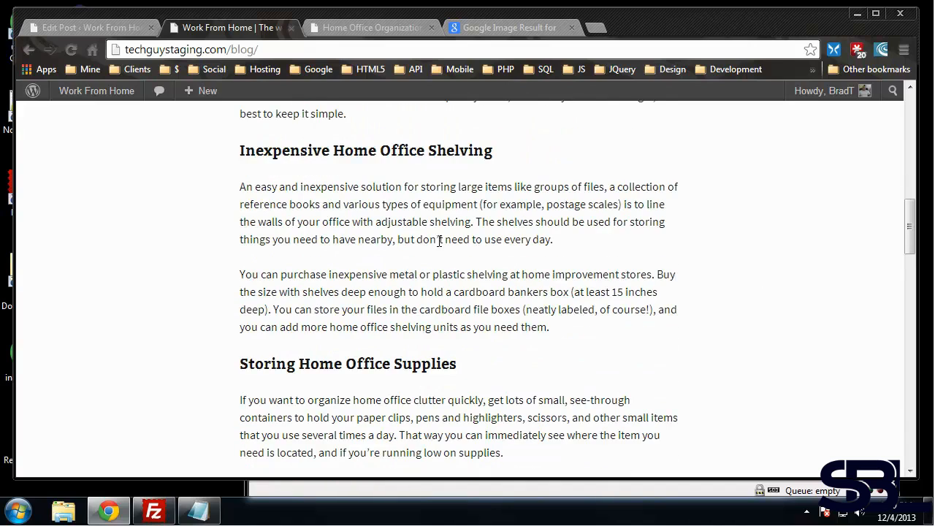
scroll(446, 365, down, 2)
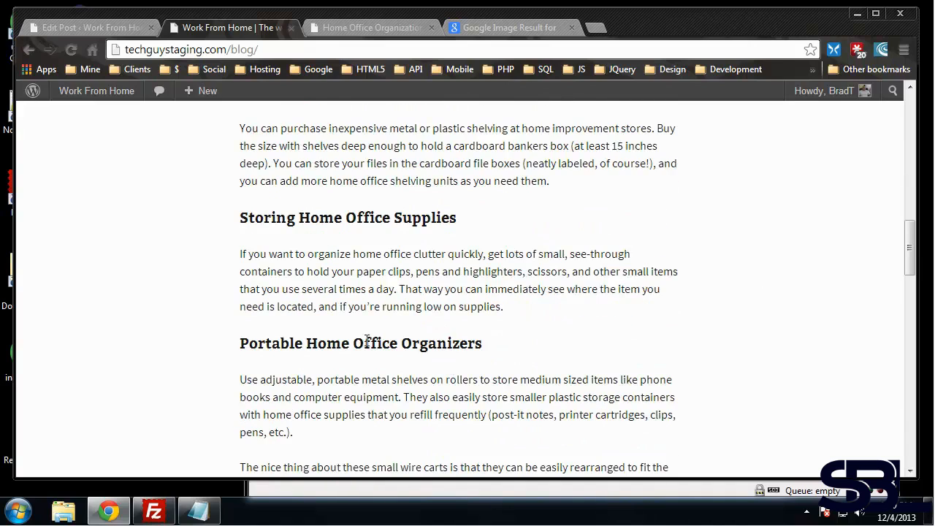
scroll(367, 342, down, 5)
scroll(236, 274, up, 4)
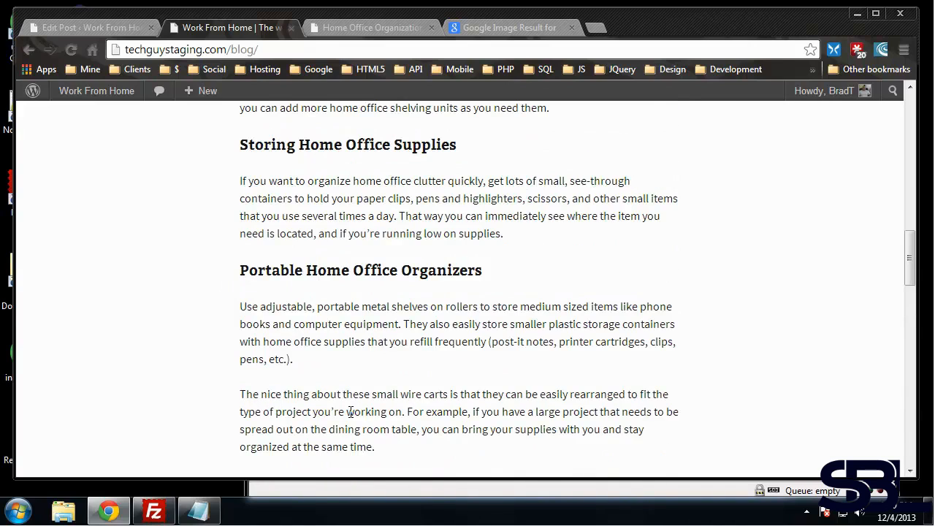
scroll(350, 411, up, 1)
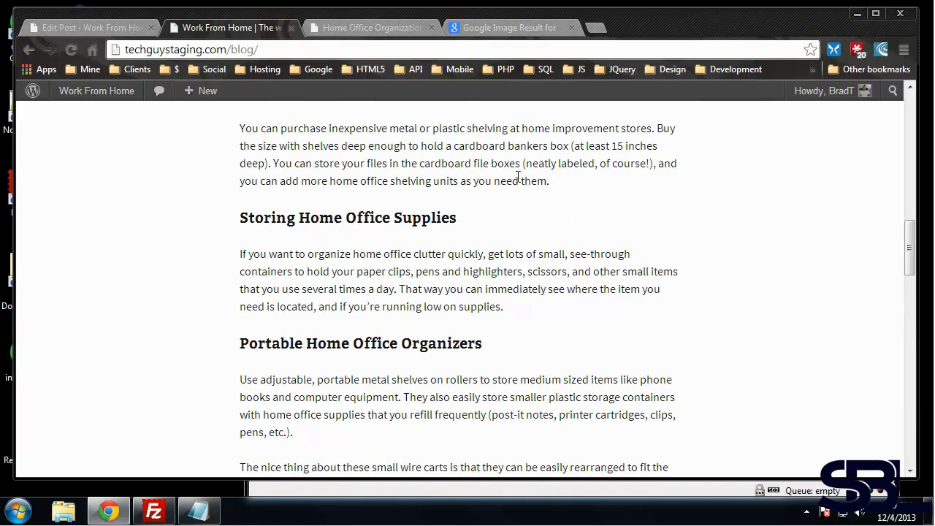
scroll(512, 179, up, 1)
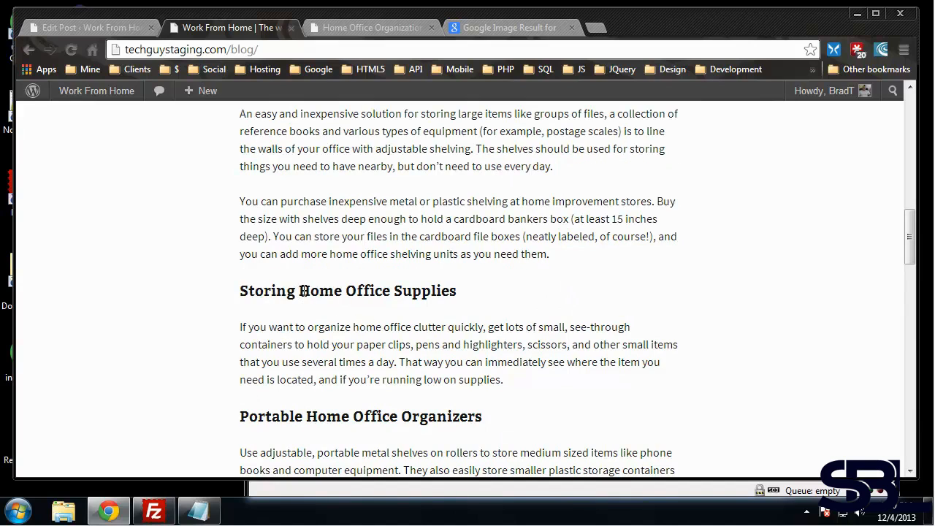
drag(303, 290, 393, 290)
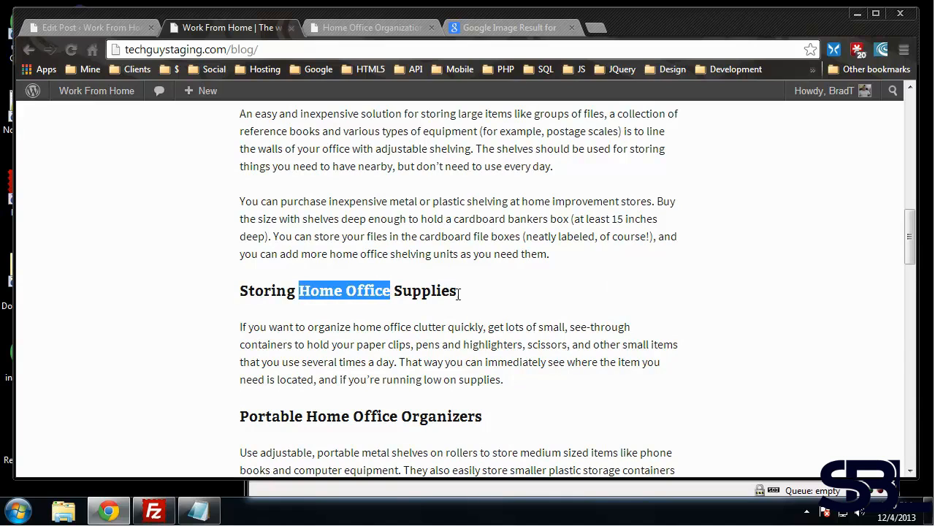
click(477, 220)
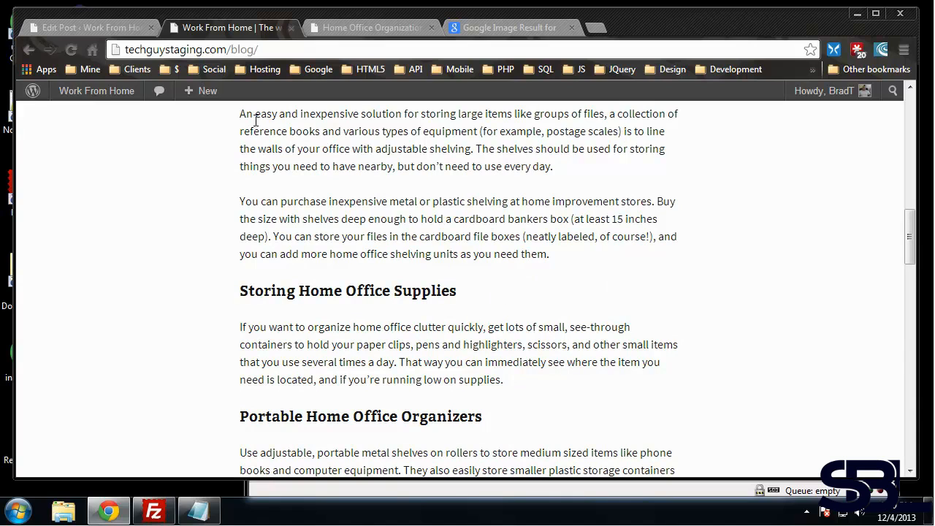
Review the published post from its title, tags and image to the Low Cost Home Office Storage Tip and the post below it
scroll(460, 251, up, 2)
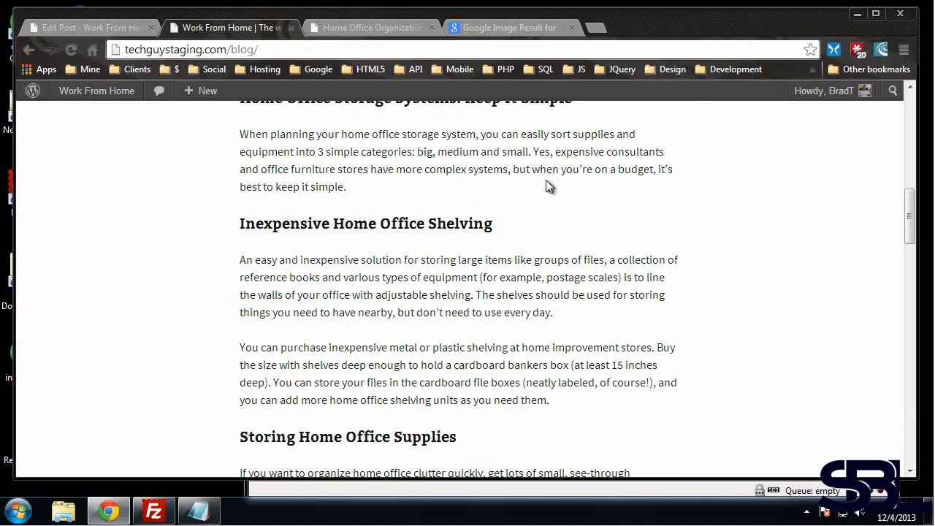
scroll(678, 281, up, 5)
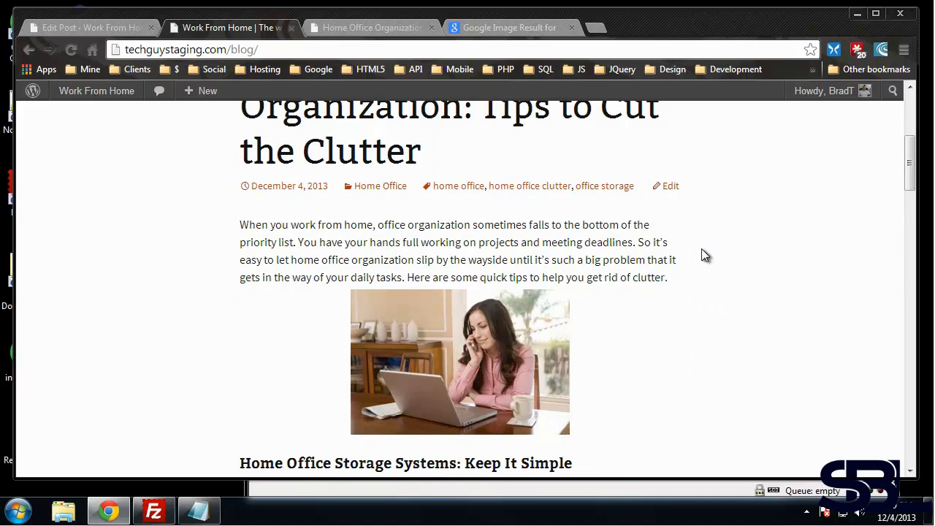
scroll(700, 249, up, 2)
scroll(658, 255, down, 1)
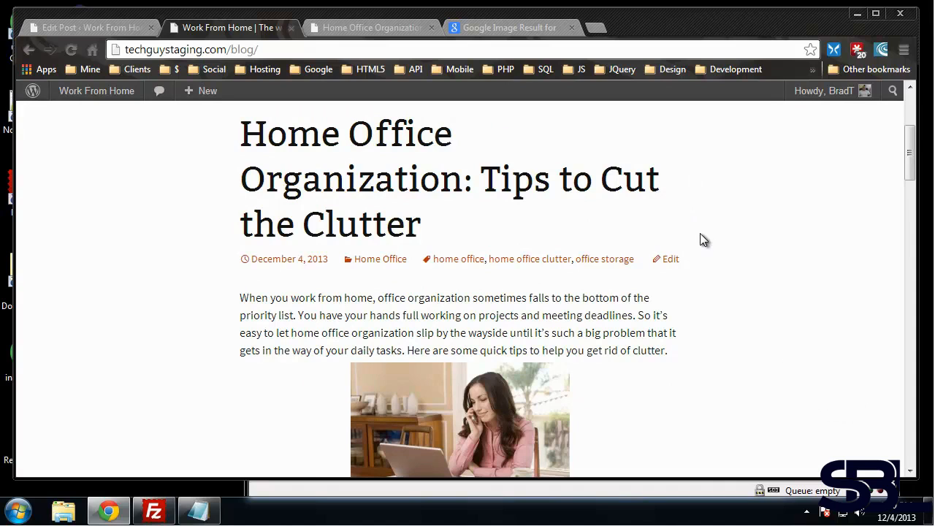
scroll(745, 249, down, 15)
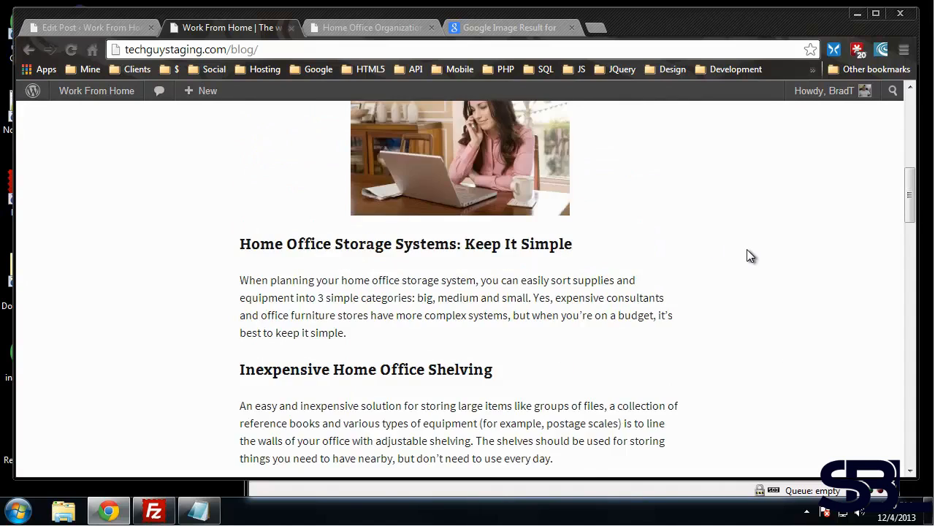
scroll(747, 252, up, 18)
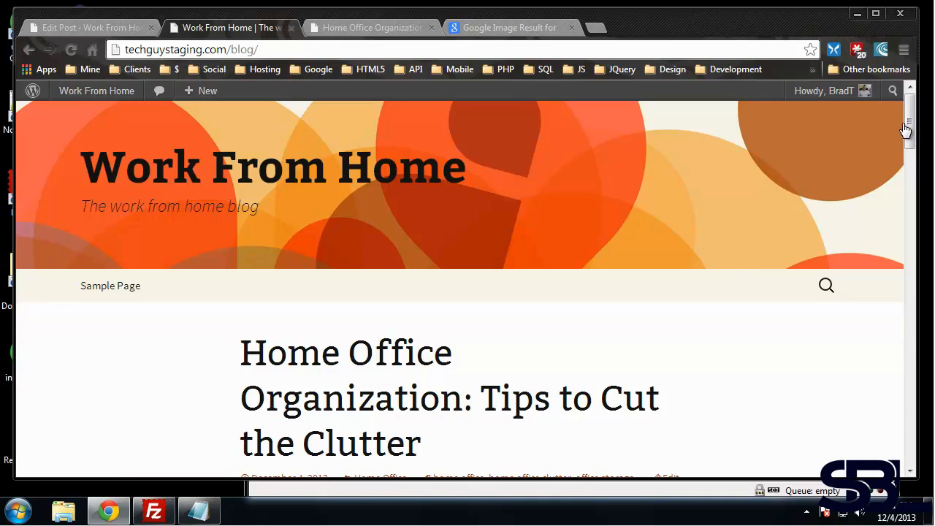
drag(903, 125, 923, 326)
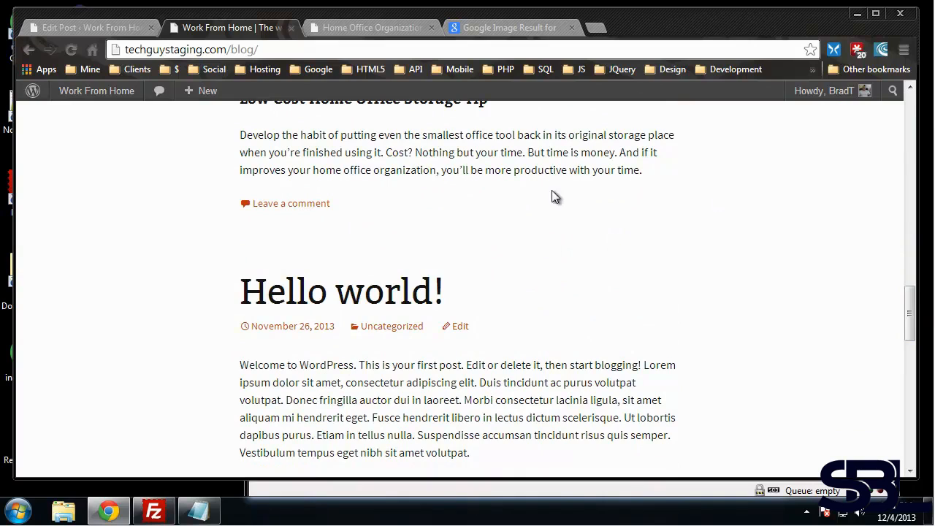
scroll(427, 197, up, 2)
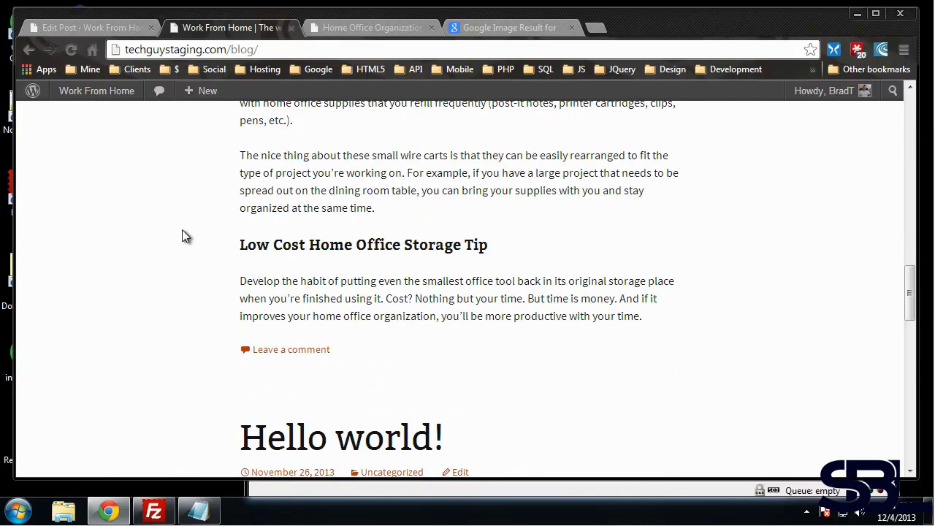